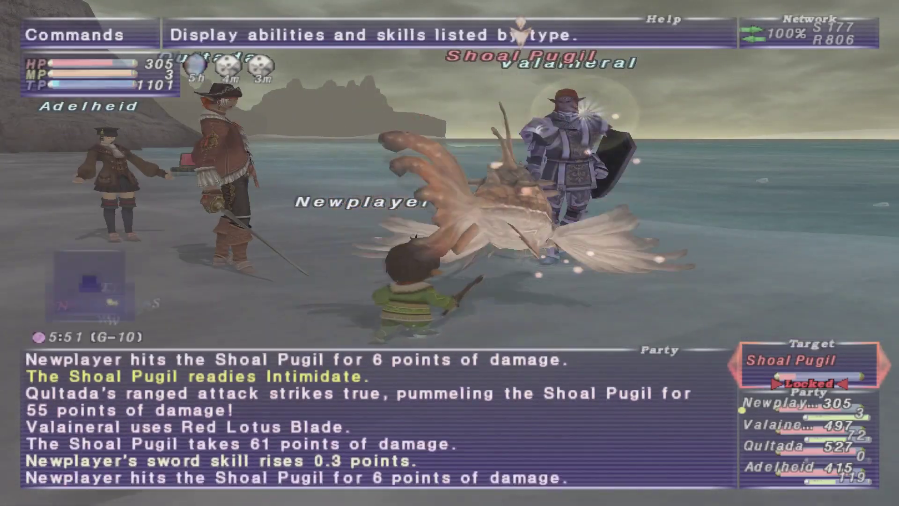
key(Return)
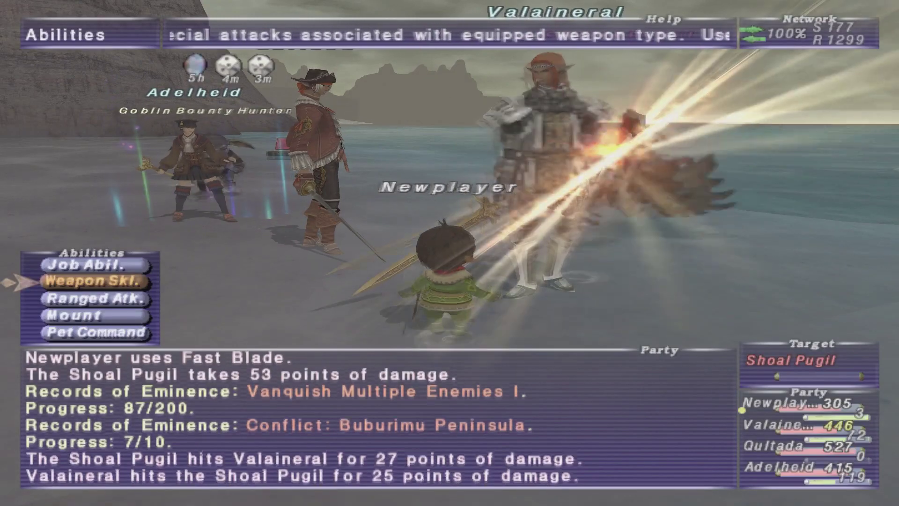
Finish the Shoal Pugil with Fast Blade, then target and attack the Goblin Bounty Hunter.
key(F2)
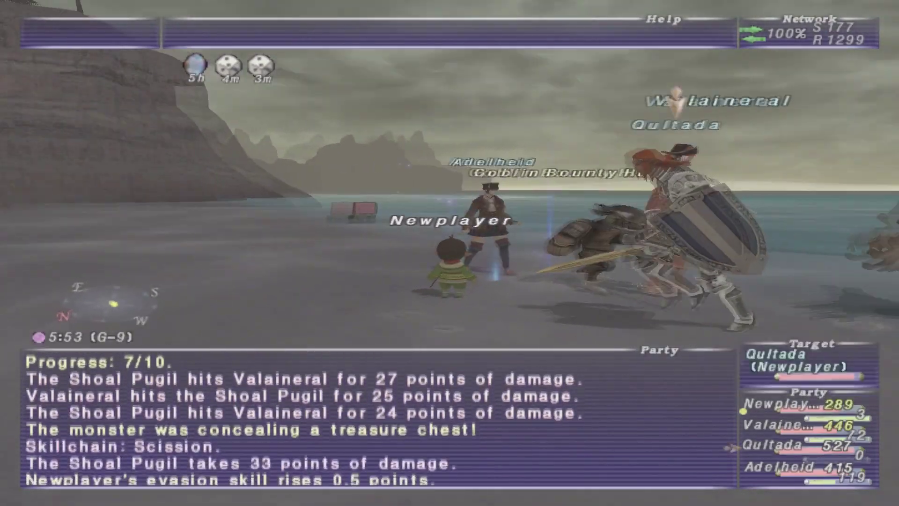
key(Return)
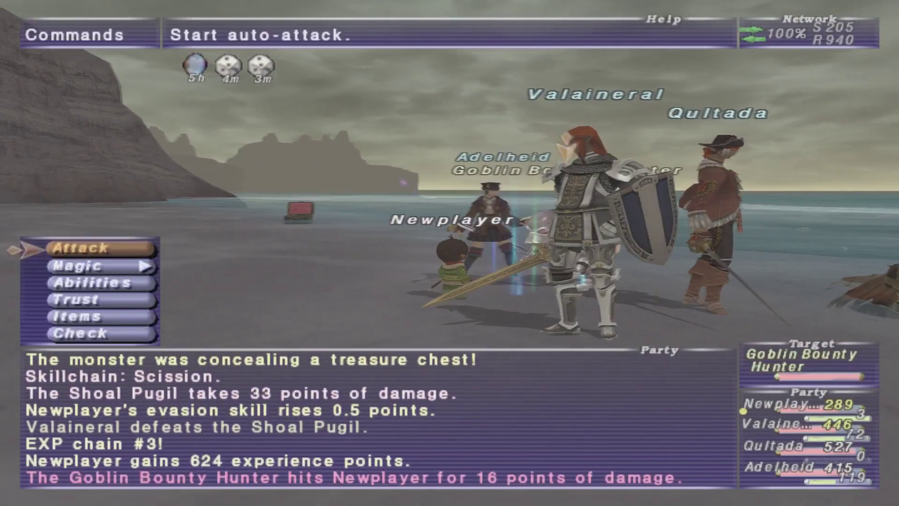
key(Return)
key(Return)
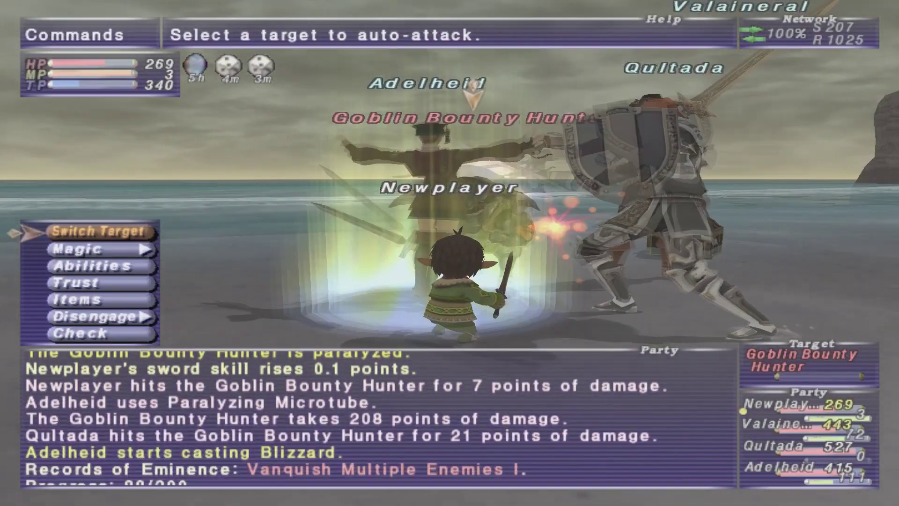
Run through the shallows and the cave out to the pugils on the beach.
key(w)
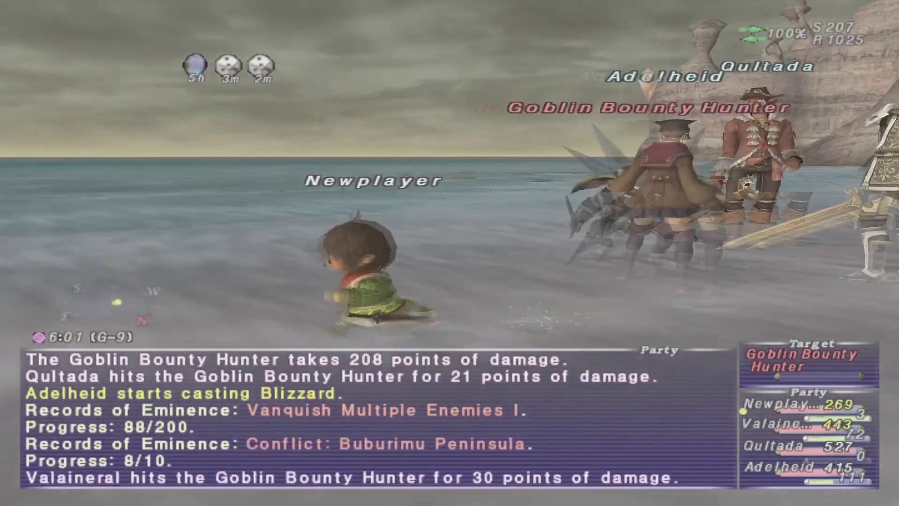
key(a)
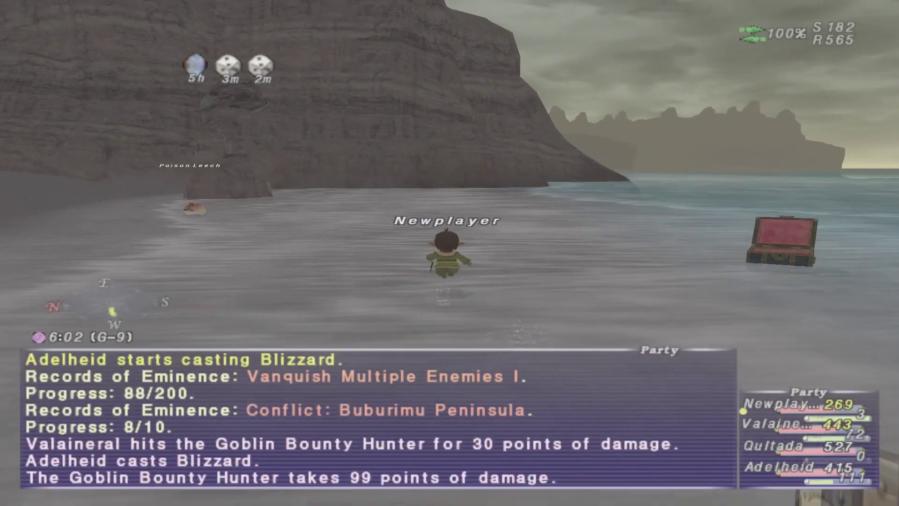
key(w)
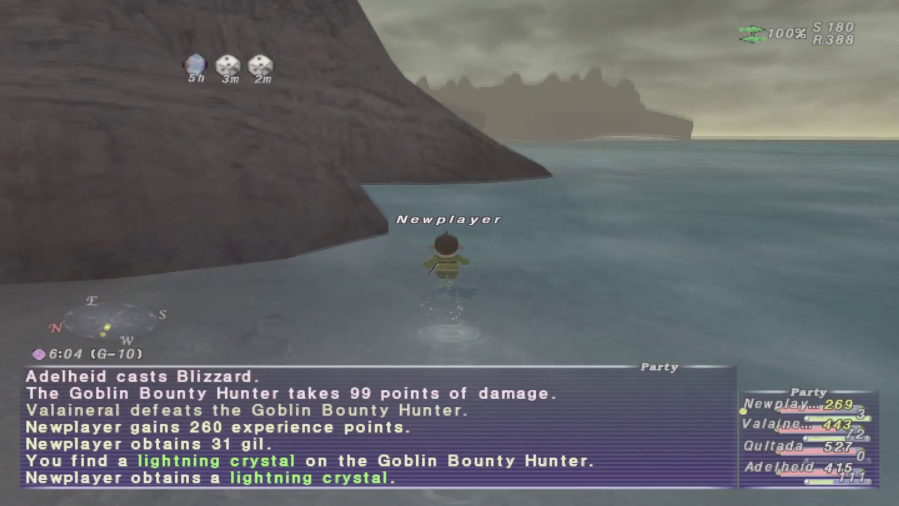
key(d)
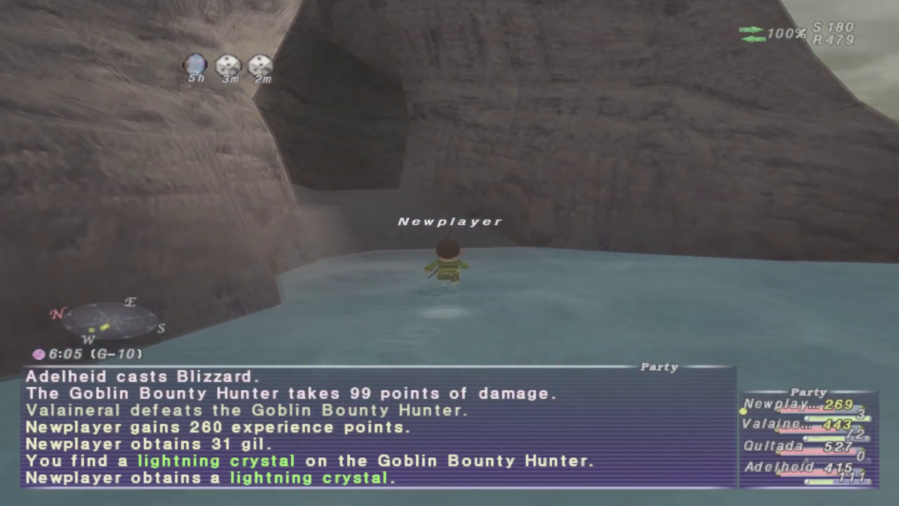
key(w)
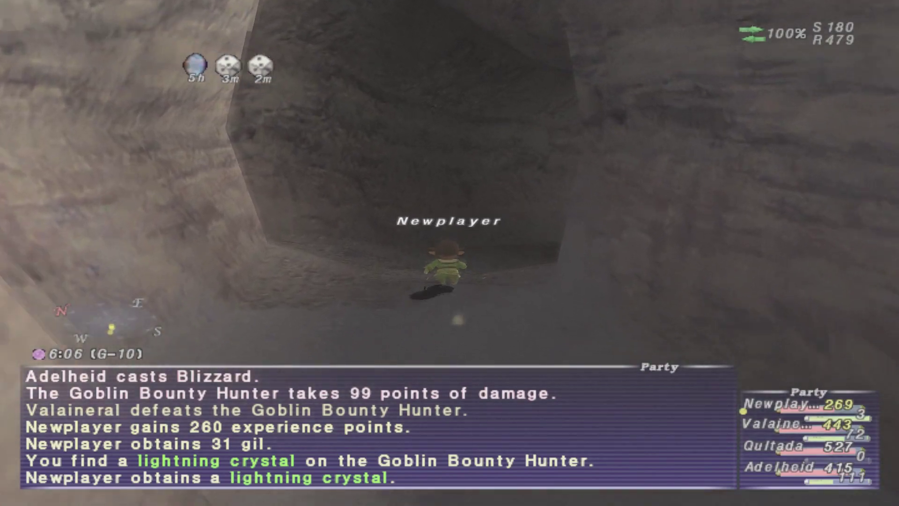
key(d)
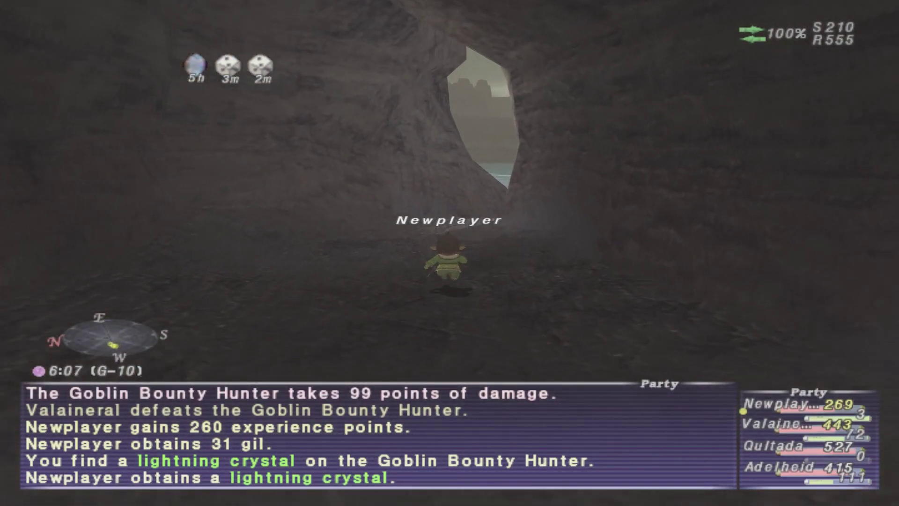
key(w)
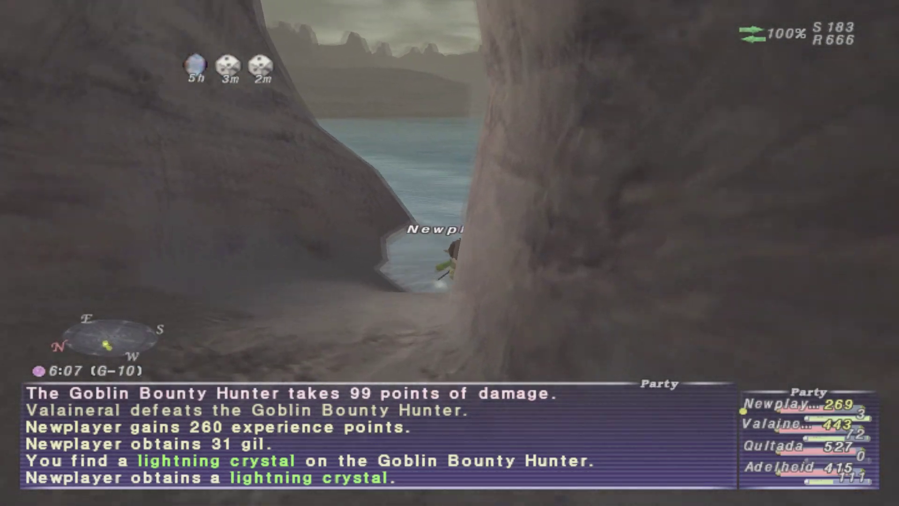
key(a)
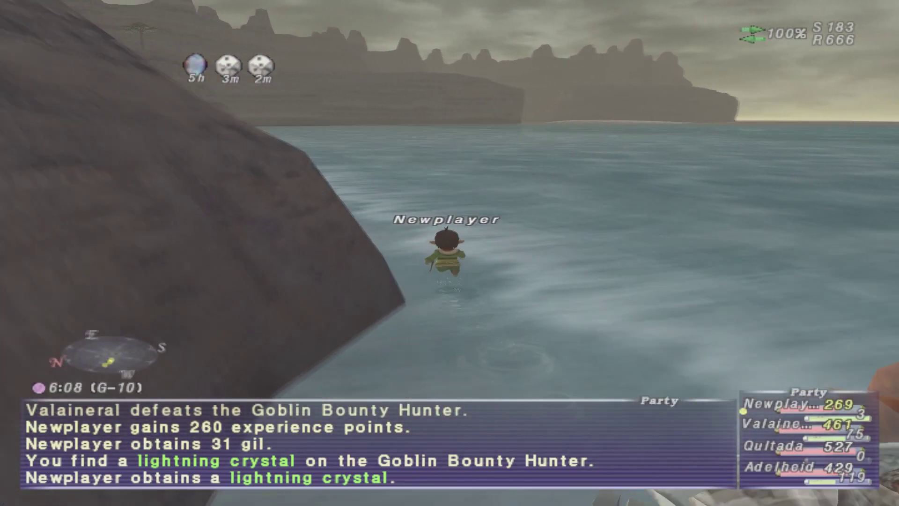
key(a)
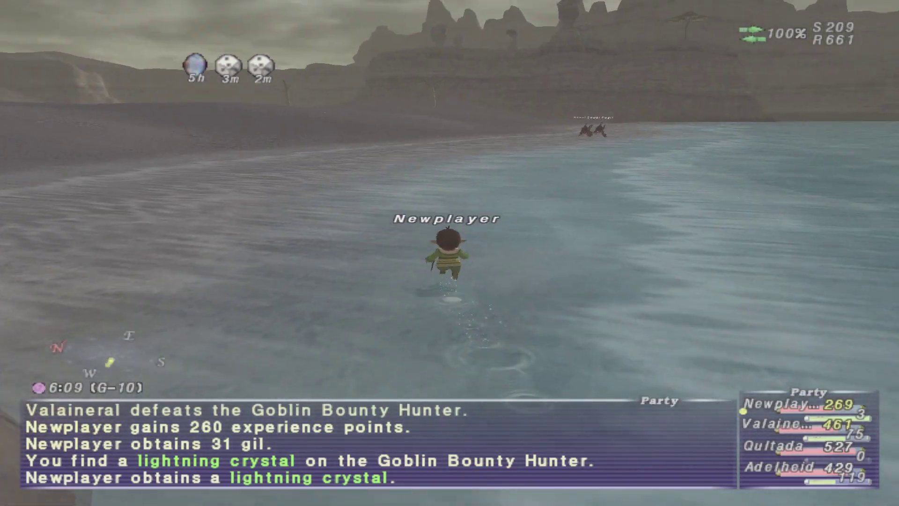
Target the nearest Shoal Pugil and attack it.
key(Tab)
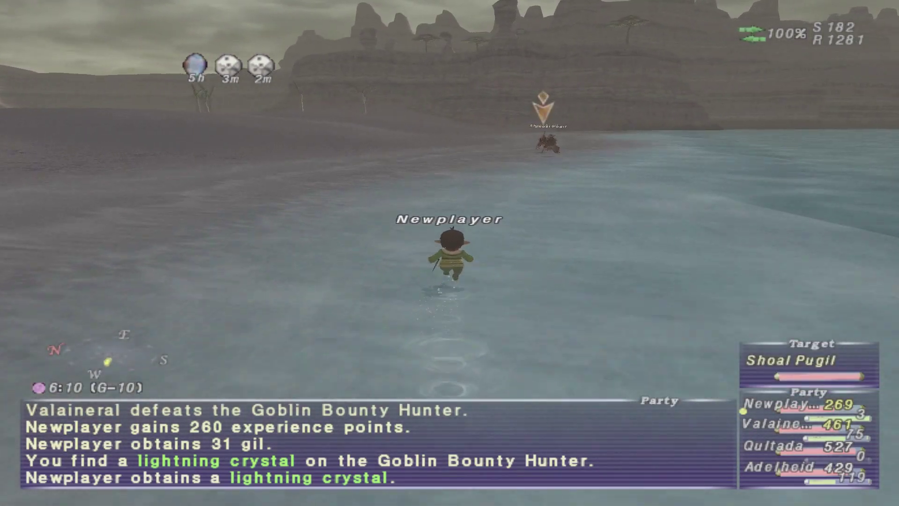
key(Return)
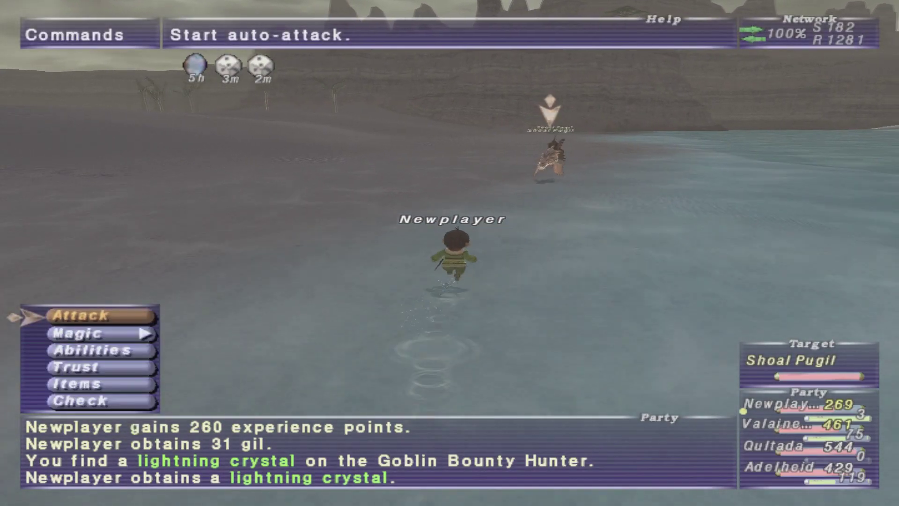
key(Return)
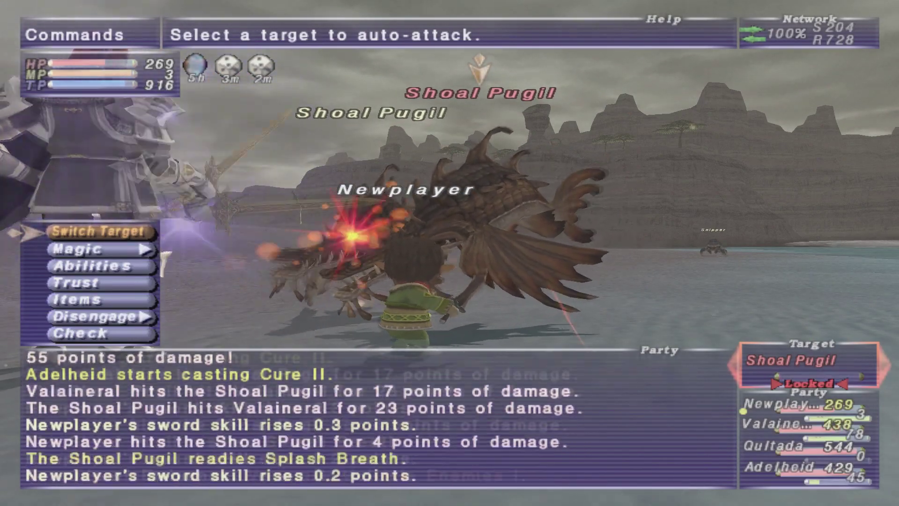
After the pugil falls, attack the next Shoal Pugil and use Fast Blade on it.
key(Escape)
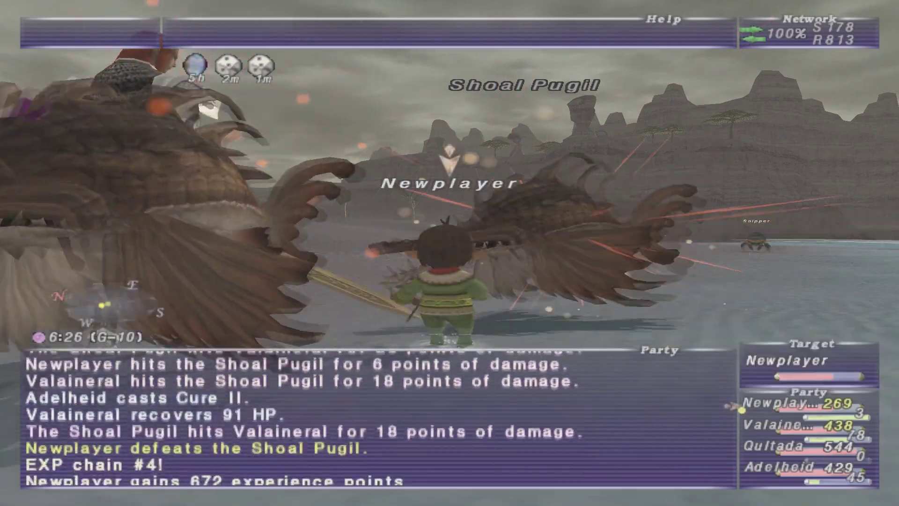
key(Return)
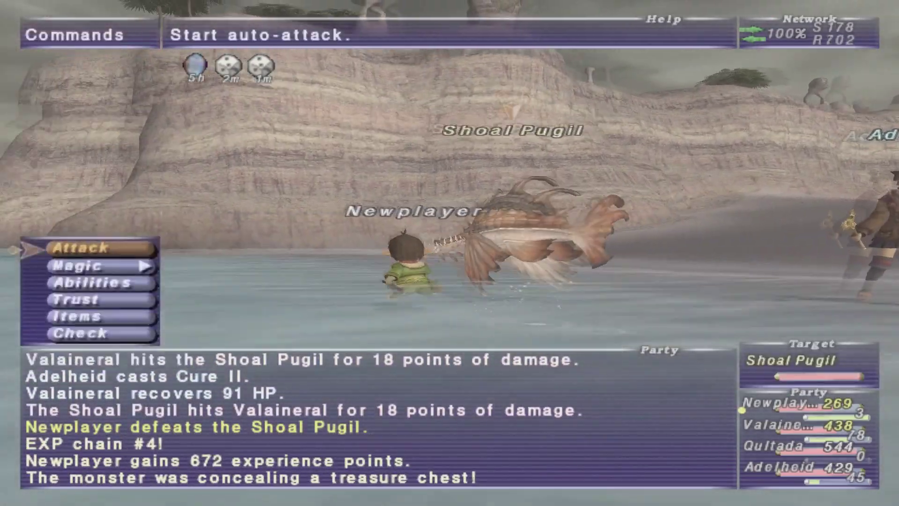
key(Return)
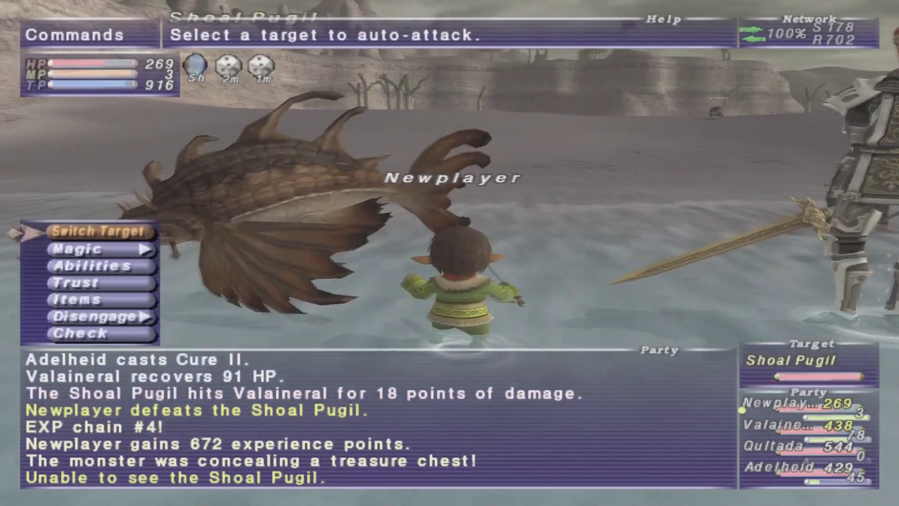
key(Down)
key(Down)
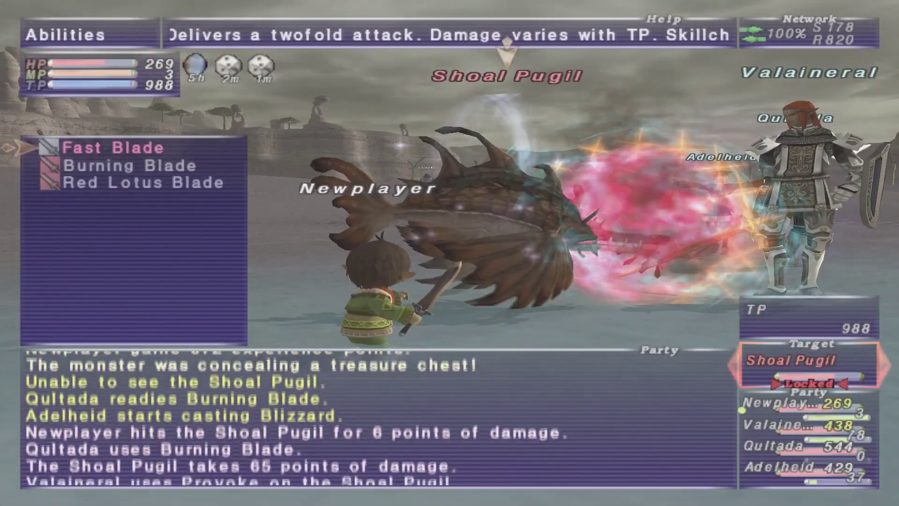
key(Return)
key(Return)
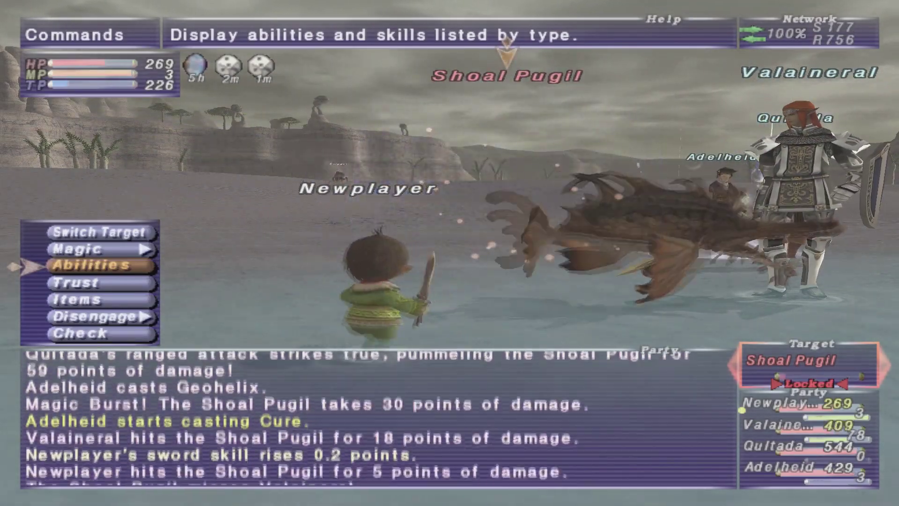
Run across the beach into the water and target a Snipper.
key(Escape)
key(w)
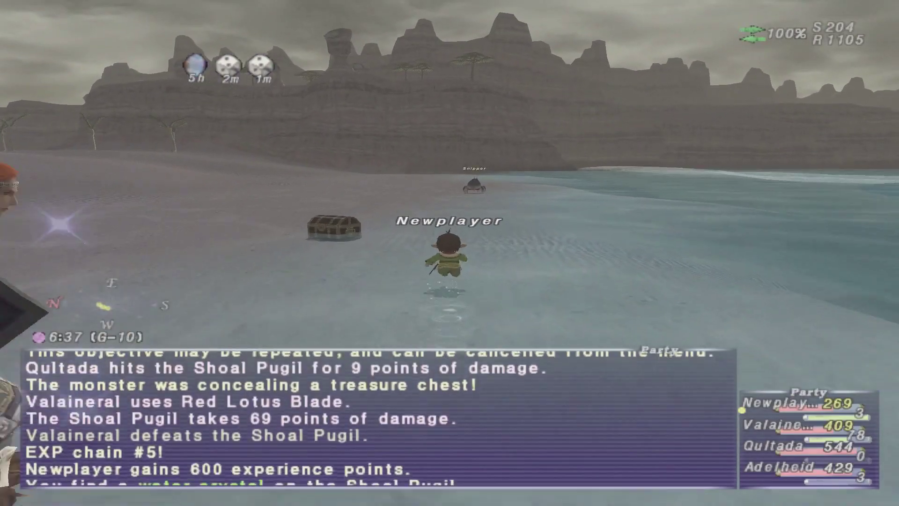
key(a)
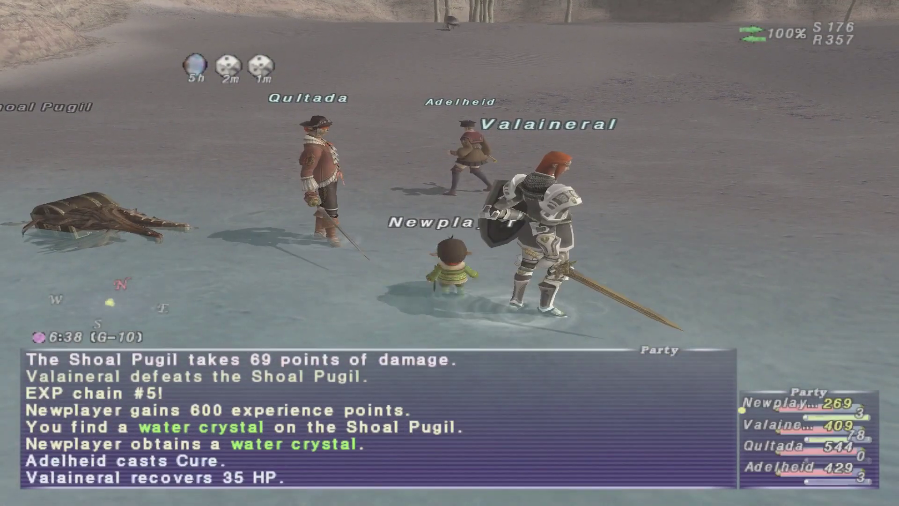
key(d)
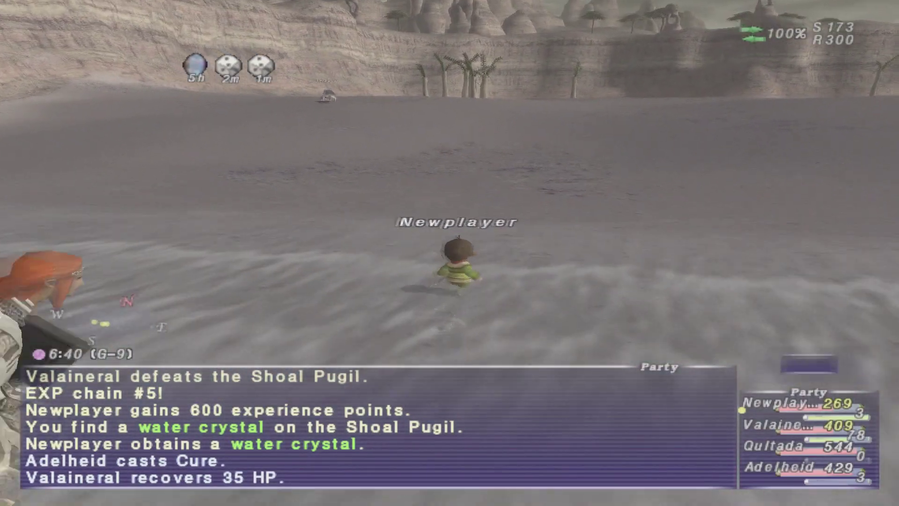
key(Tab)
Check the character's status and combat skill levels from the main menu.
key(minus)
key(Return)
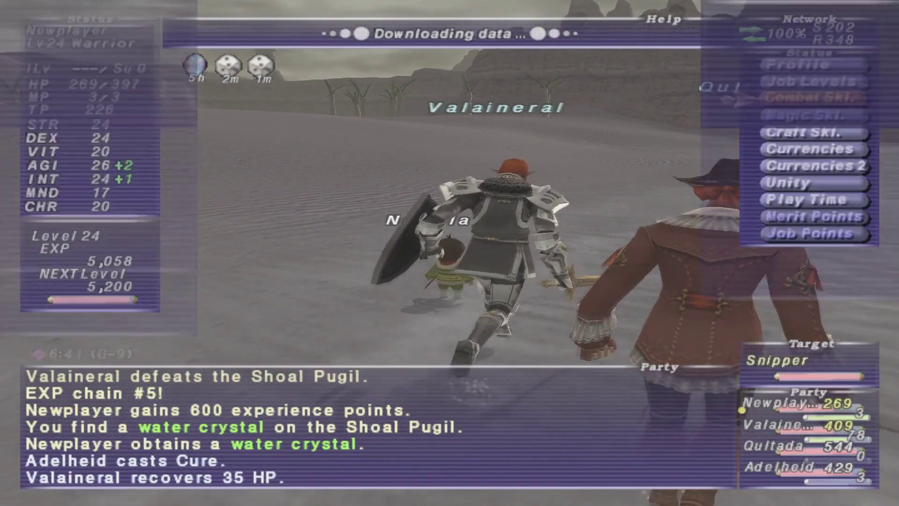
key(Down)
key(Down)
key(Escape)
Attack and defeat the Snipper, then run off.
key(Return)
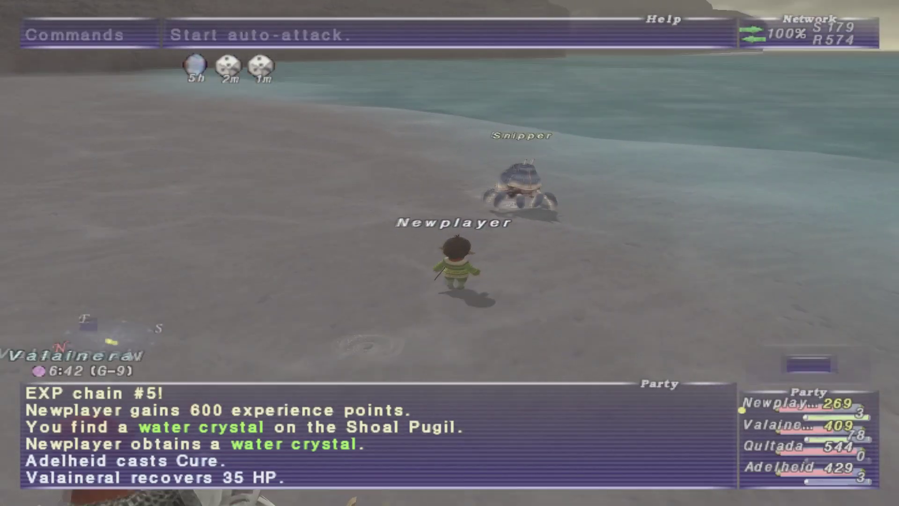
key(Return)
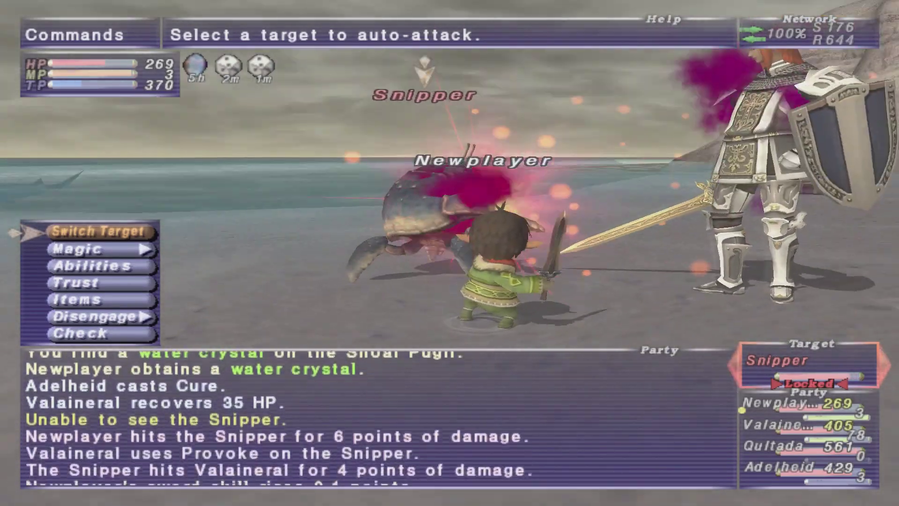
key(KP_Multiply)
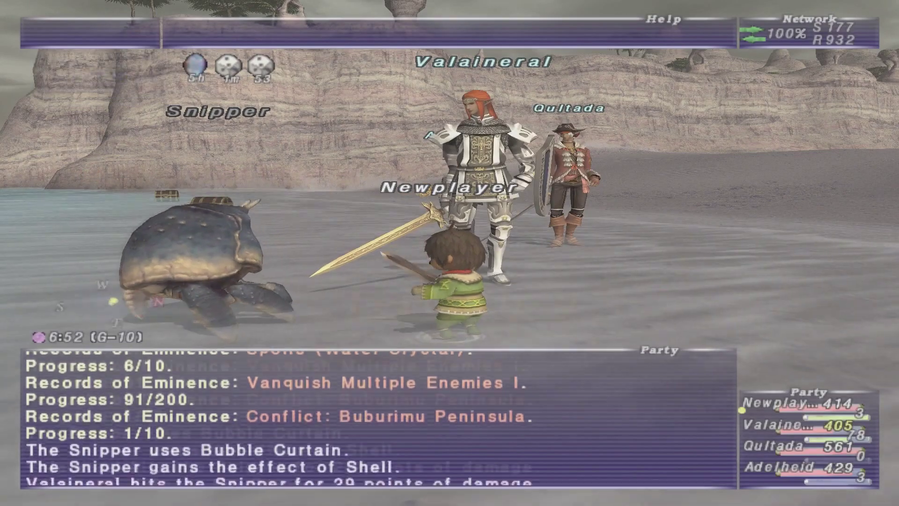
key(w)
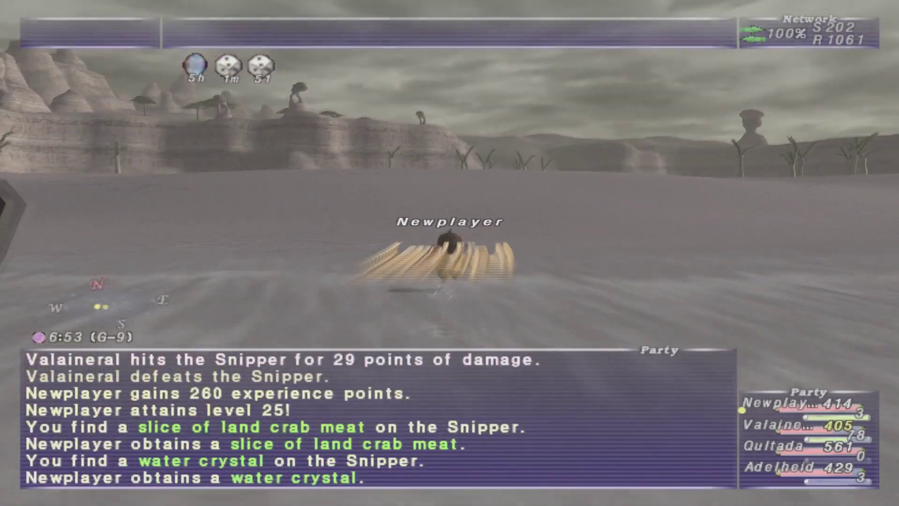
Browse the Current and Completed quest lists, then close the menus.
key(KP_Subtract)
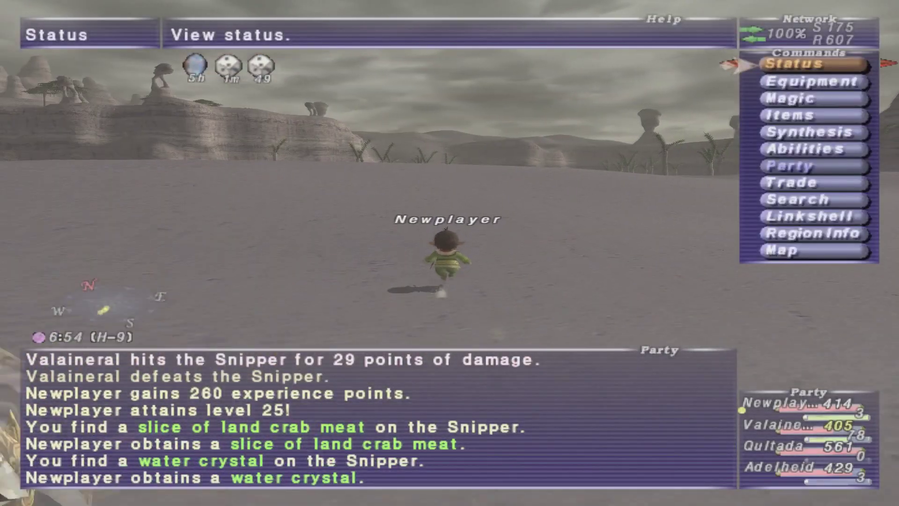
key(Right)
key(Down)
key(Return)
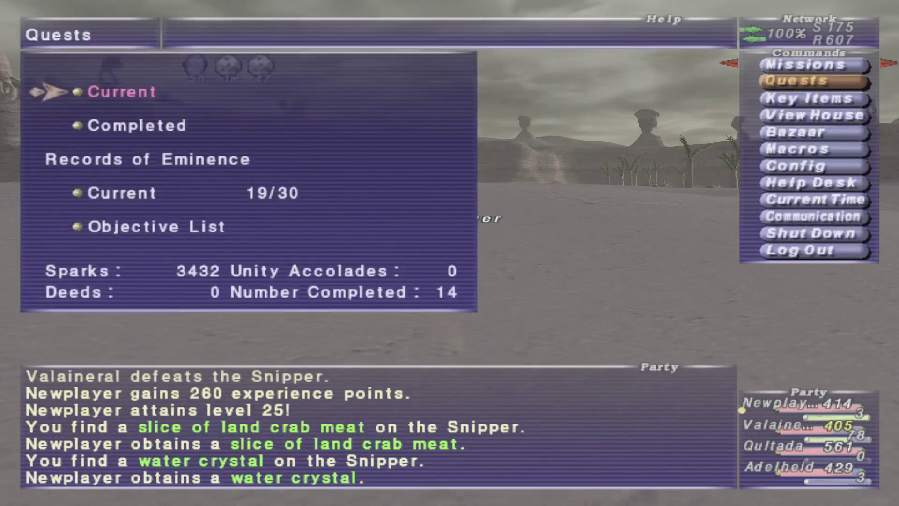
key(Down)
key(Down)
key(Down)
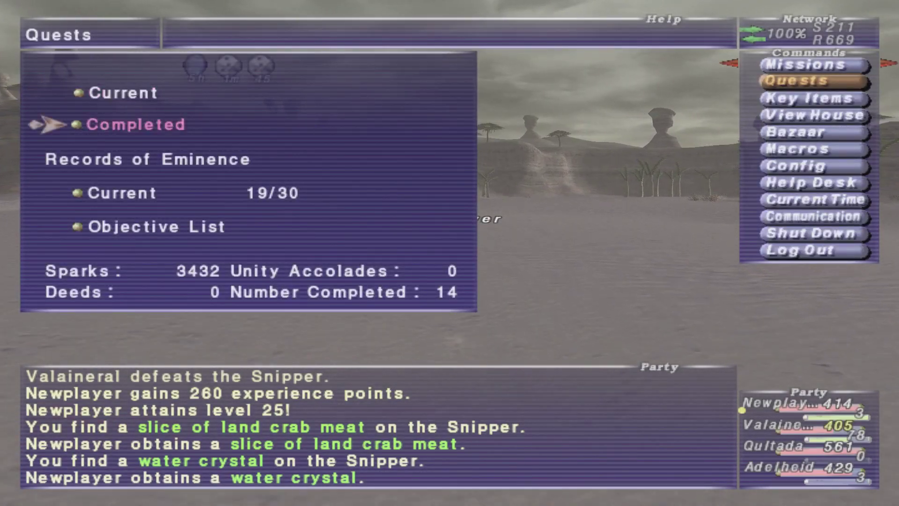
key(Escape)
key(Escape)
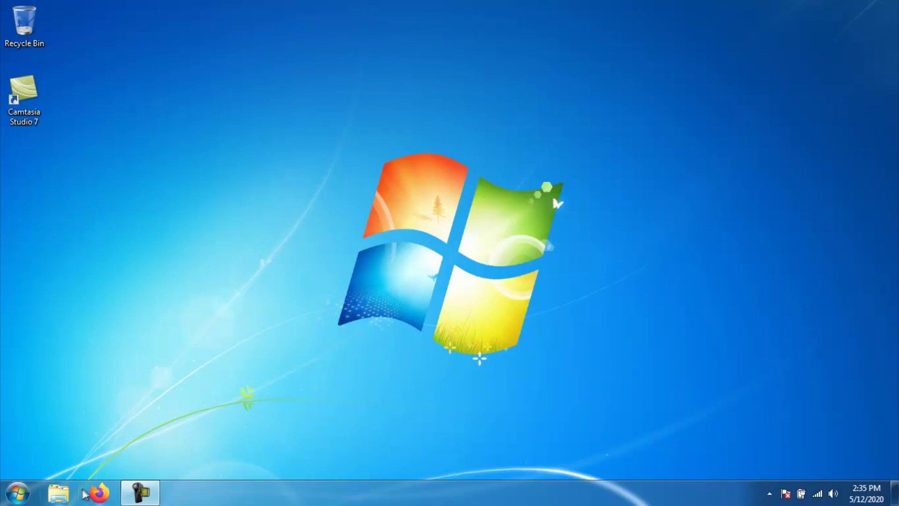
click(96, 493)
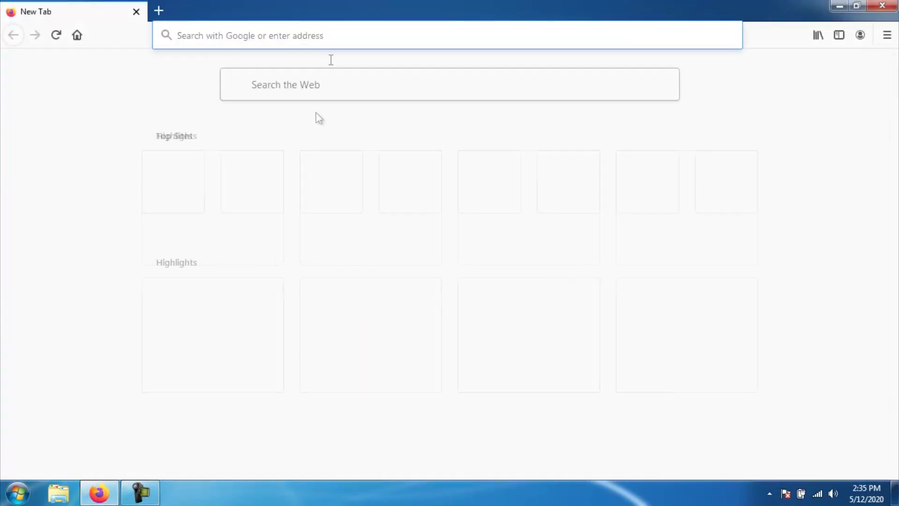
text(playo)
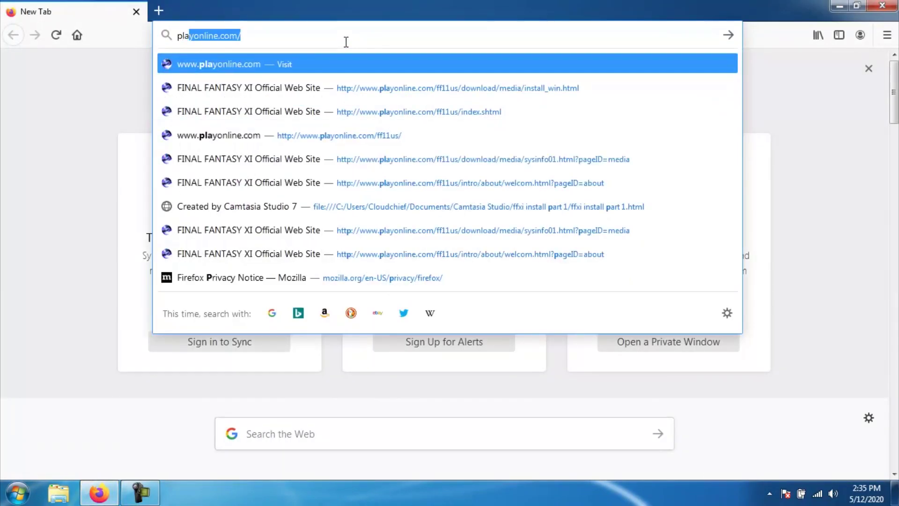
text(nline)
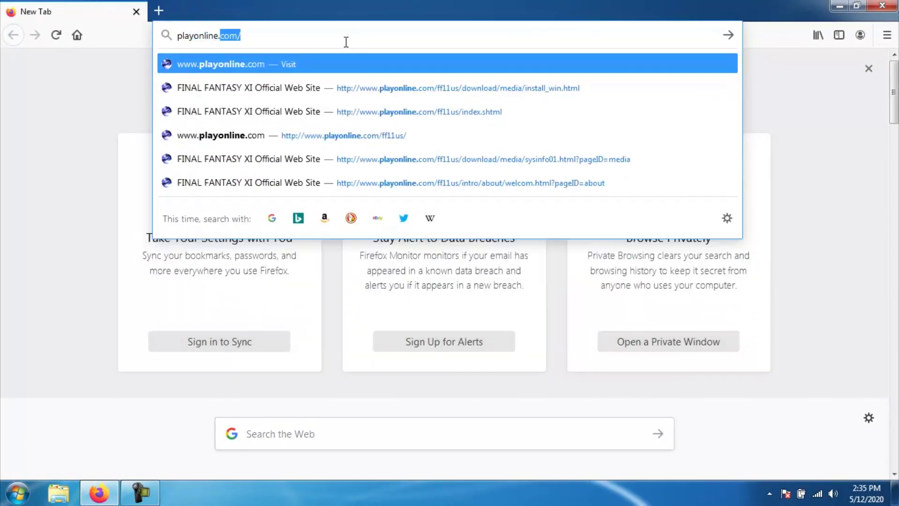
key(Return)
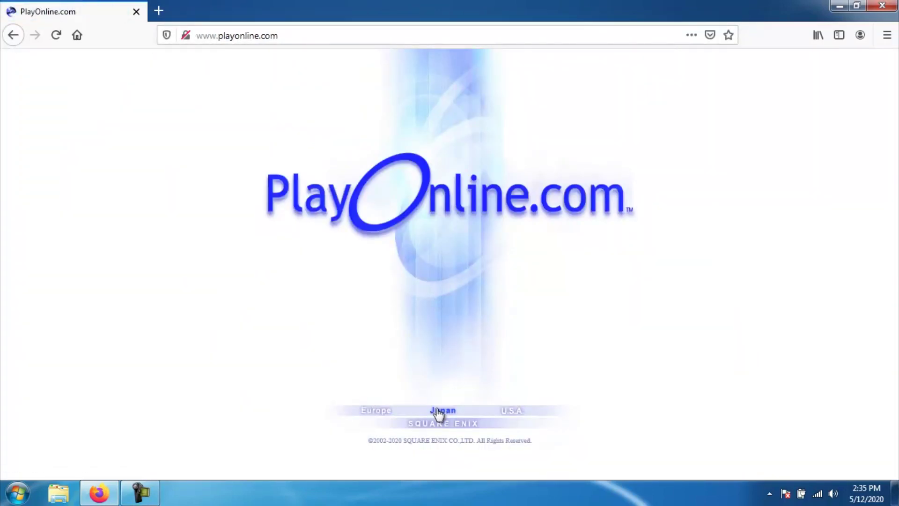
Go to the U.S.A. site's Download > Windows Install page and download the five FFXIFullSetup_US parts.
click(519, 414)
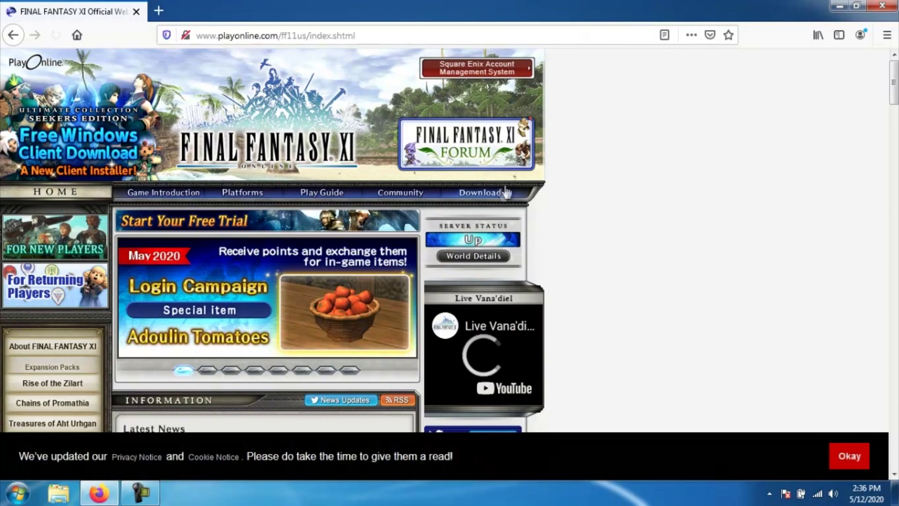
mouse_move(492, 198)
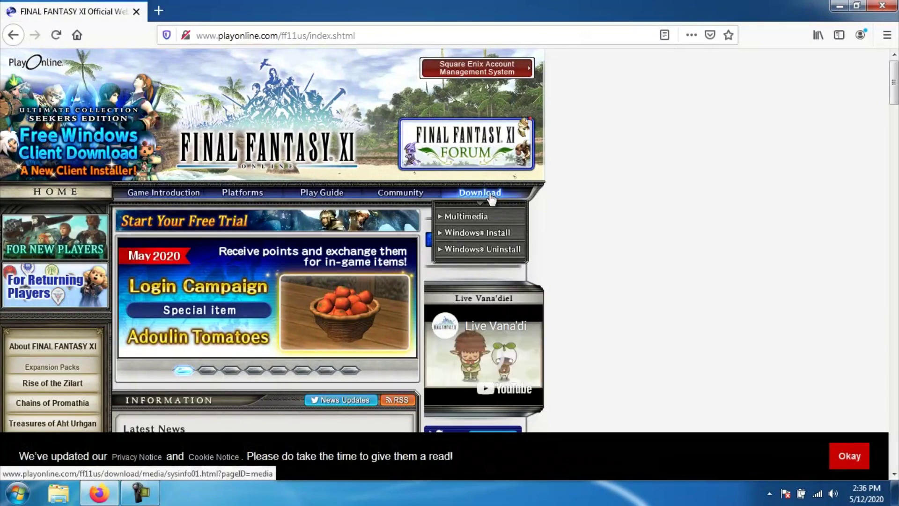
click(477, 235)
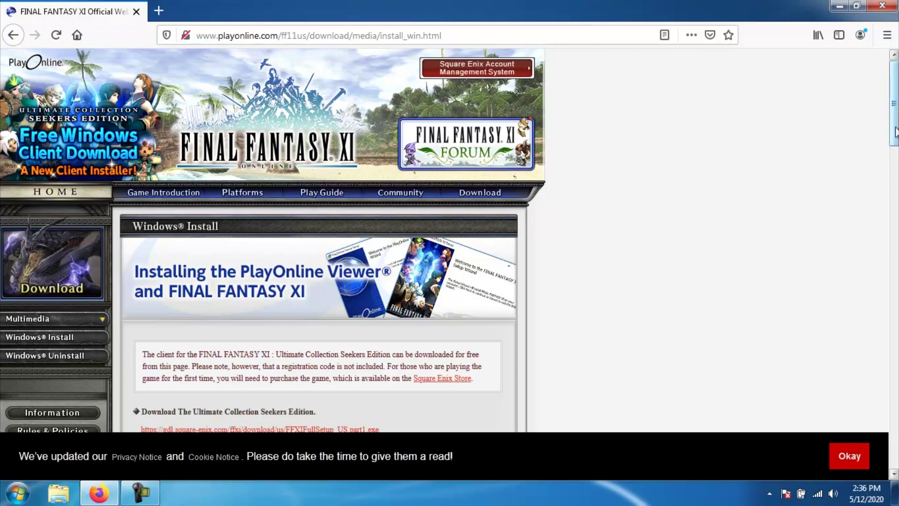
drag(895, 132, 896, 150)
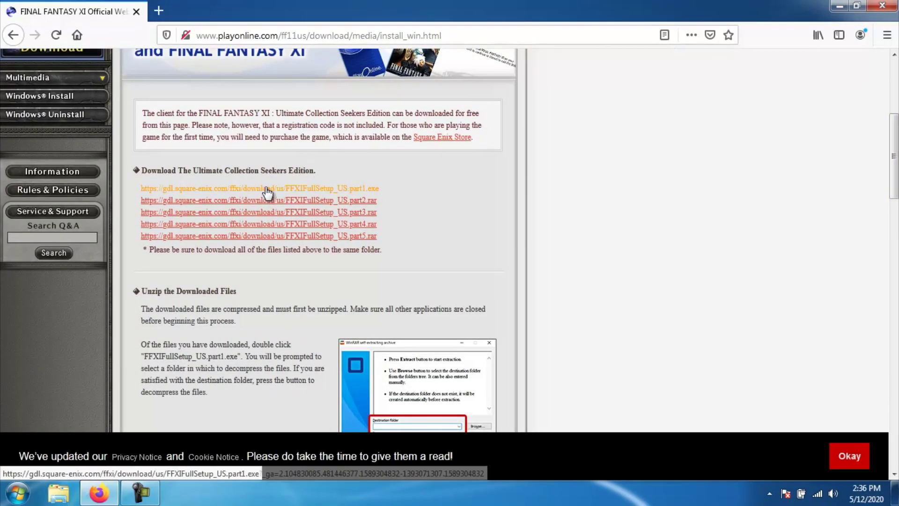
click(267, 189)
Cut the five FFXIFullSetup_US files from Downloads and paste them into C:\ffxi install.
click(558, 235)
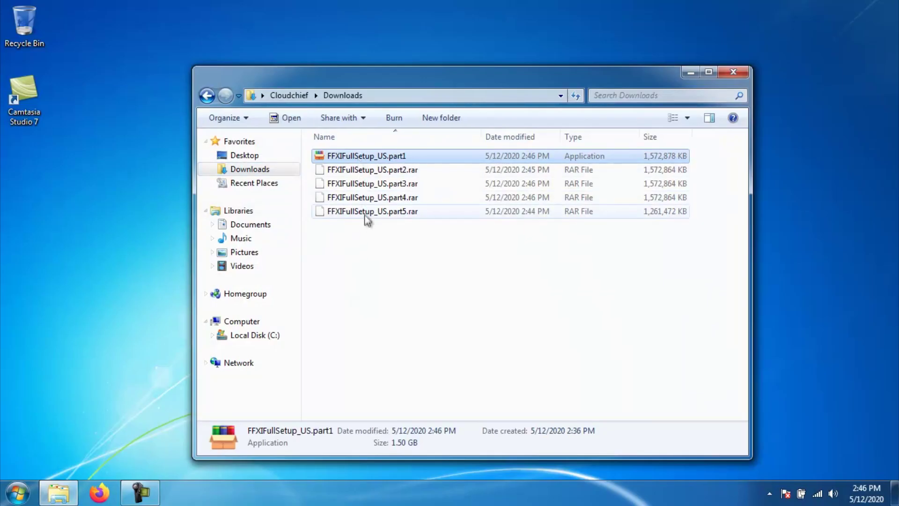
shift+click(365, 213)
right_click(365, 214)
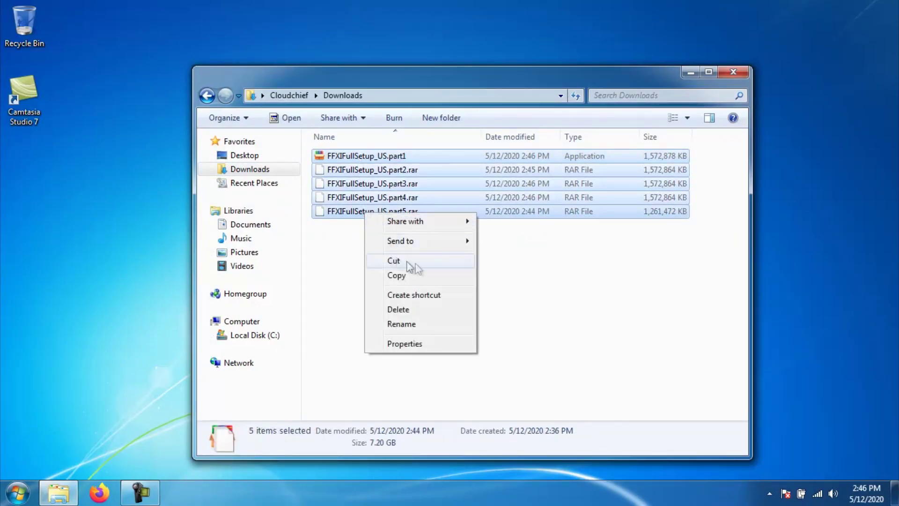
click(434, 263)
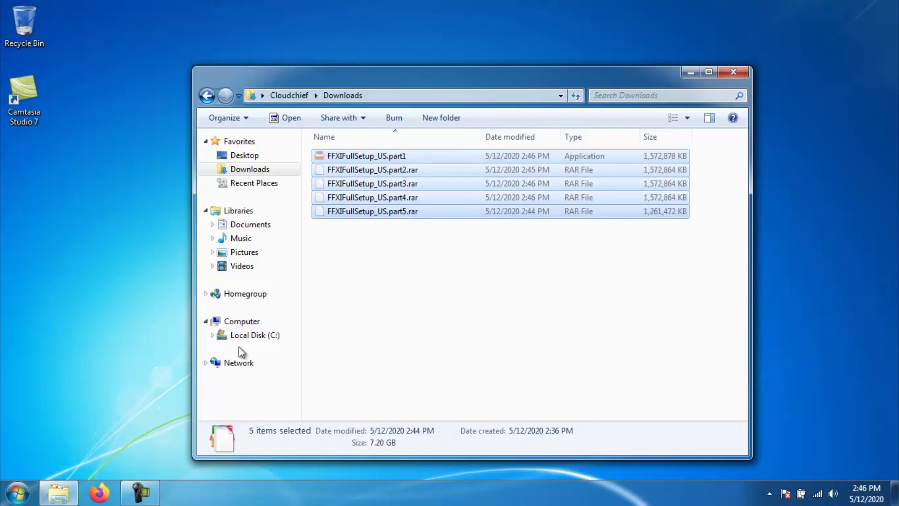
click(247, 337)
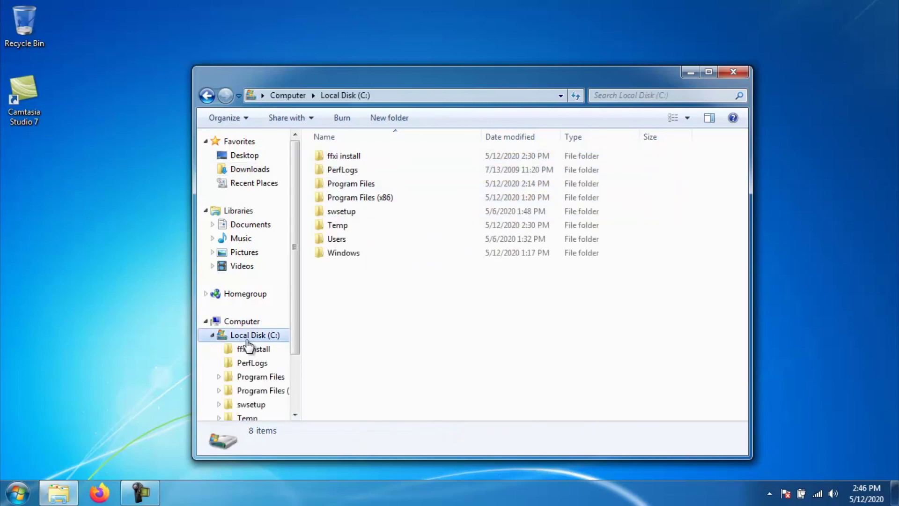
double_click(359, 158)
right_click(349, 181)
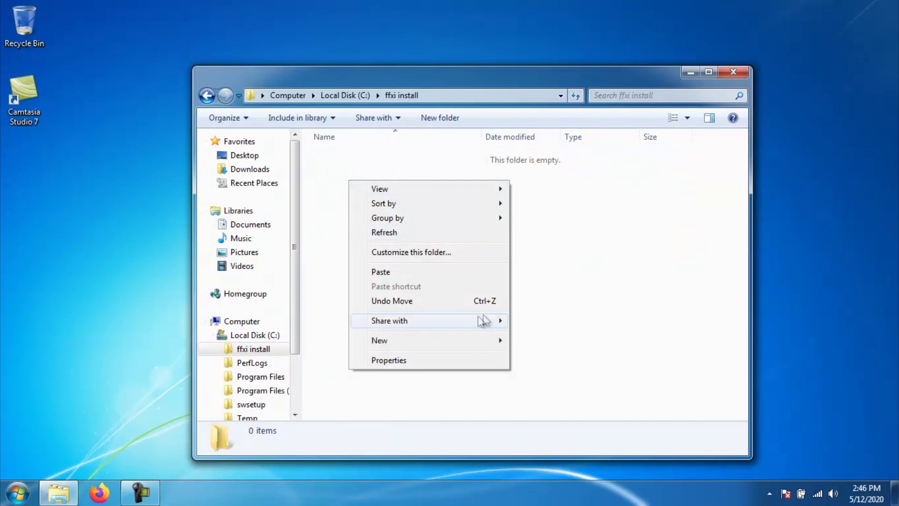
click(395, 271)
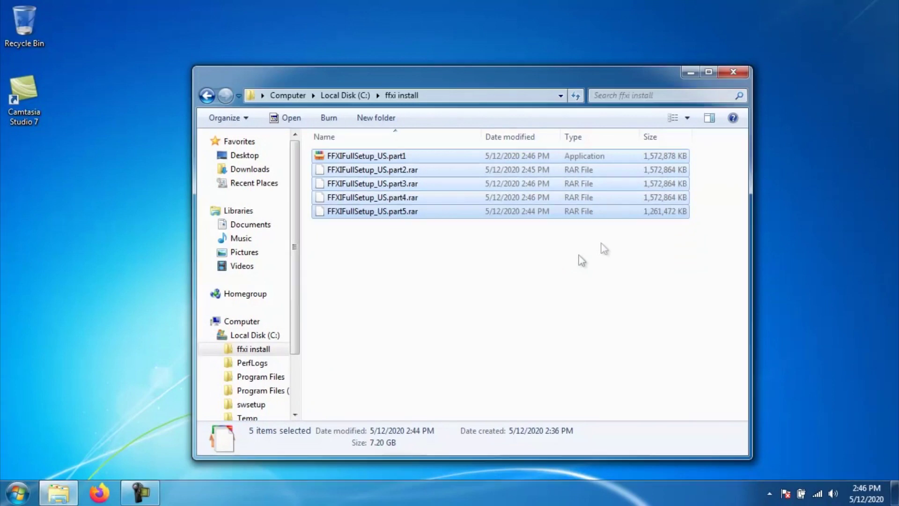
click(529, 276)
Run FFXIFullSetup_US.part1, allow it past the security warning, and extract to C:\ffxi install.
double_click(371, 159)
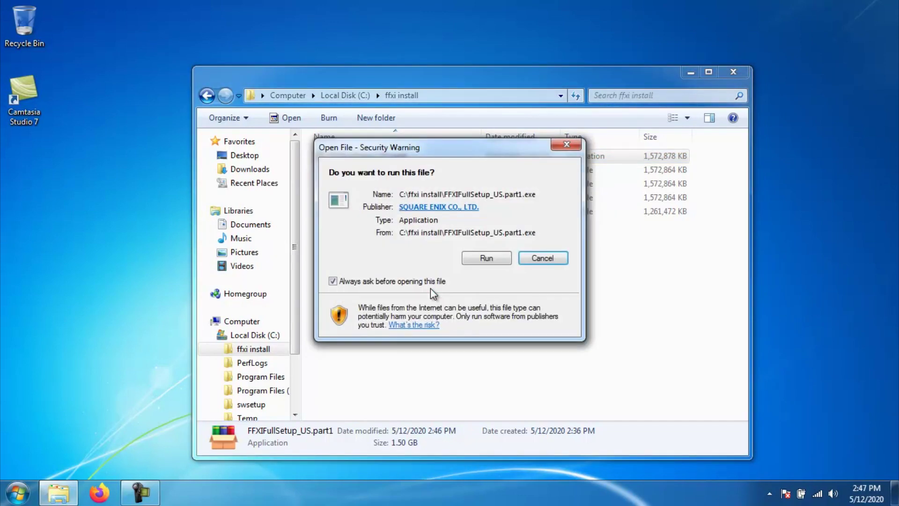
click(491, 263)
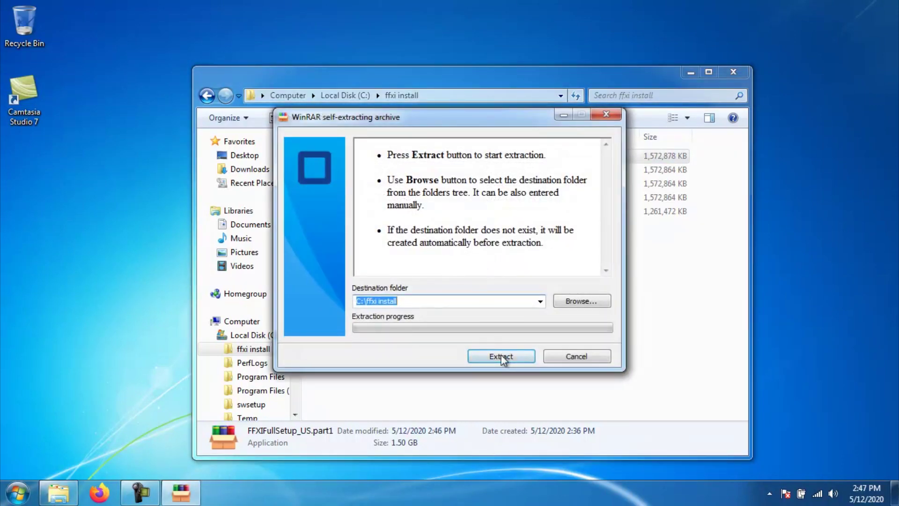
click(503, 360)
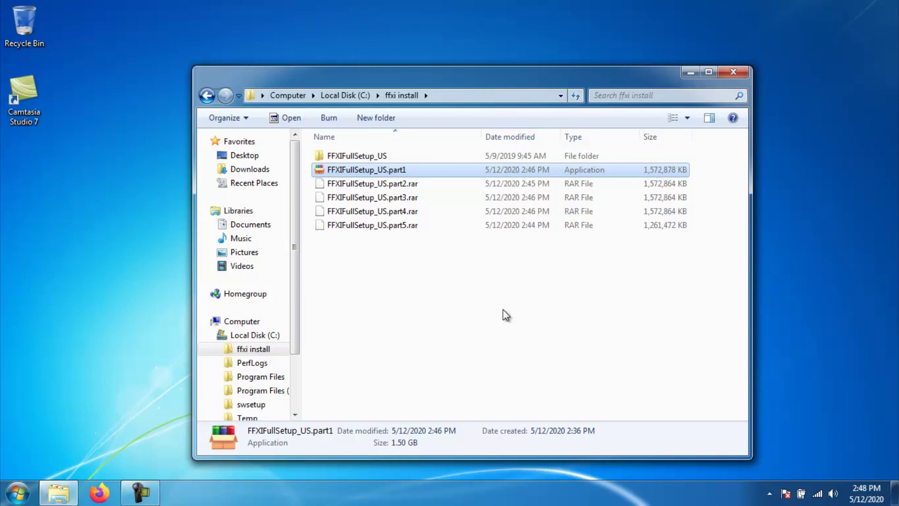
Launch FFXISetup from the extracted FFXIFullSetup_US folder.
click(382, 158)
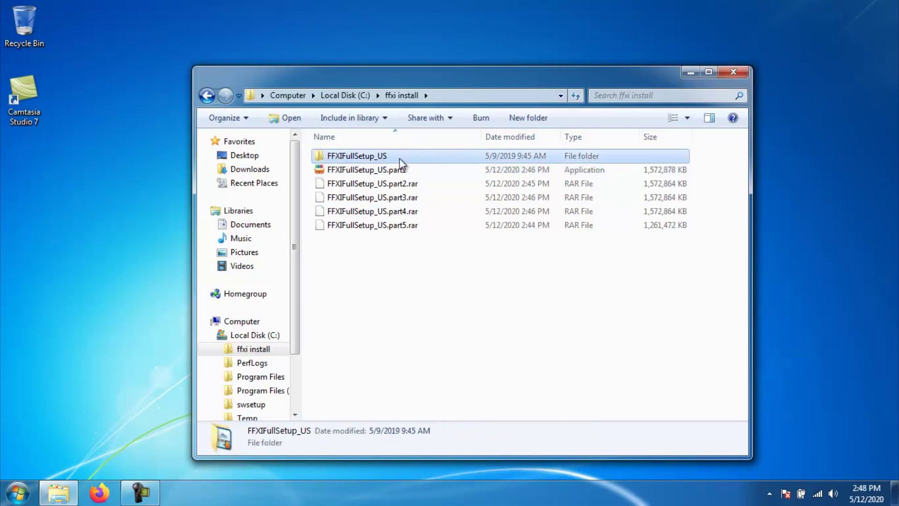
double_click(400, 159)
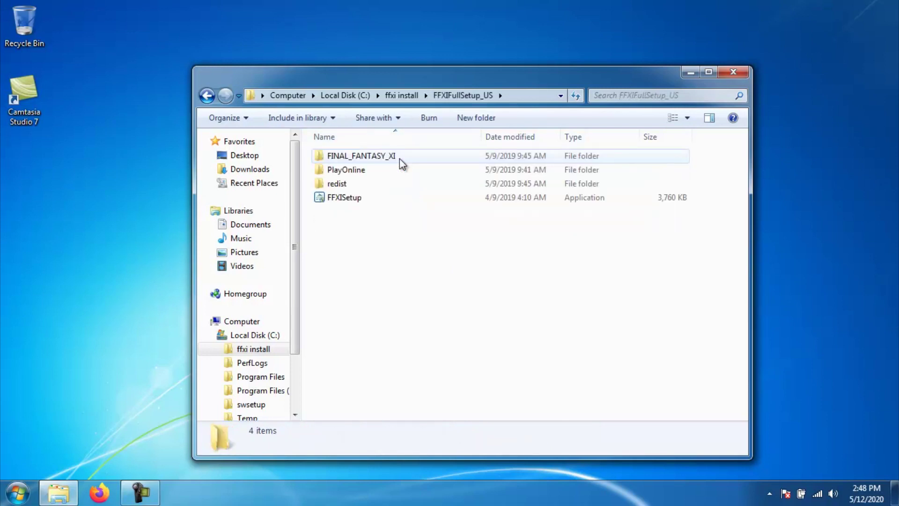
double_click(353, 199)
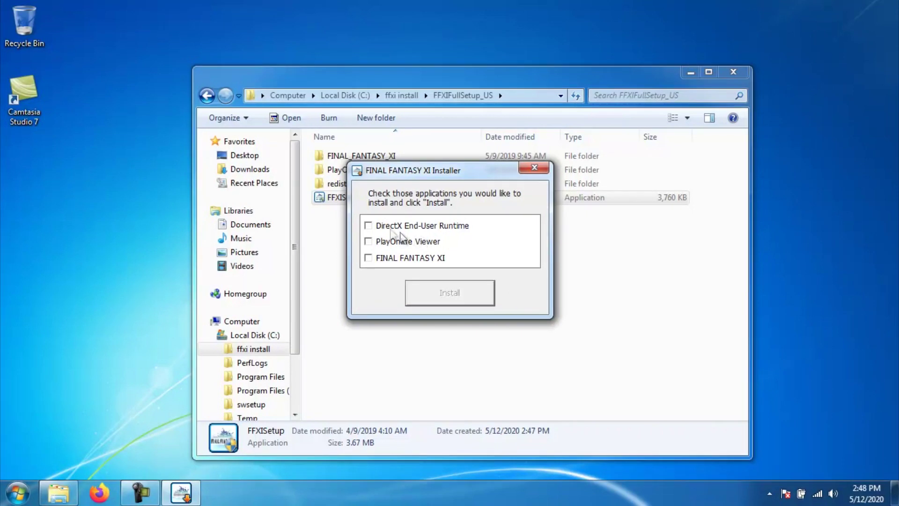
Install DirectX End-User Runtime, PlayOnline Viewer and FINAL FANTASY XI together.
click(387, 226)
click(383, 243)
click(387, 257)
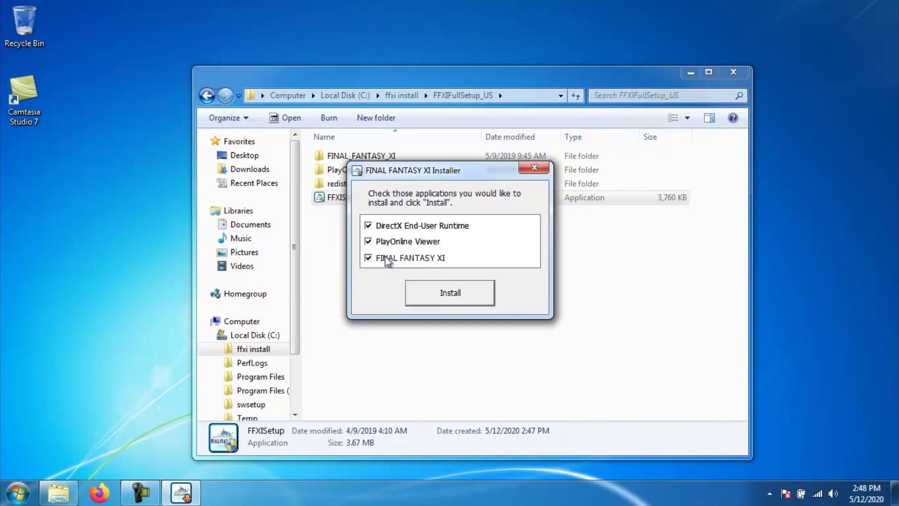
click(432, 291)
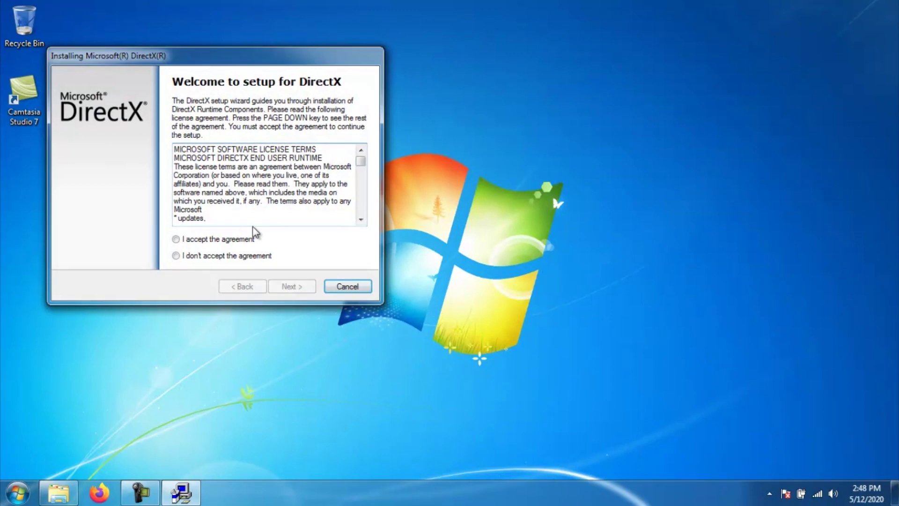
Accept the DirectX license, install the runtime components and finish the setup.
click(221, 239)
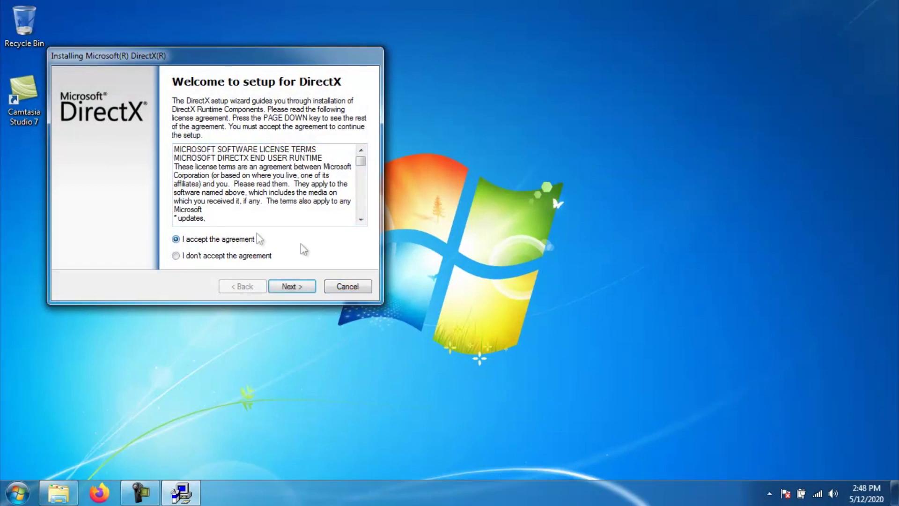
click(296, 286)
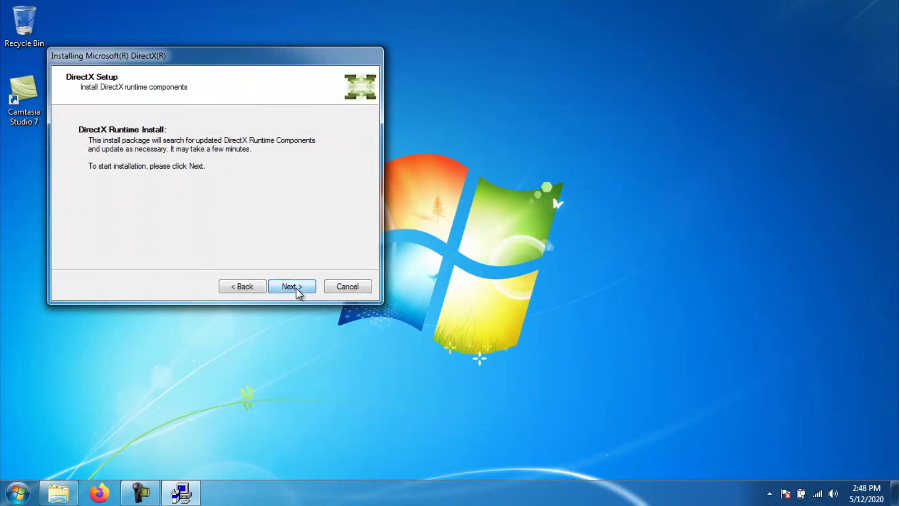
click(296, 287)
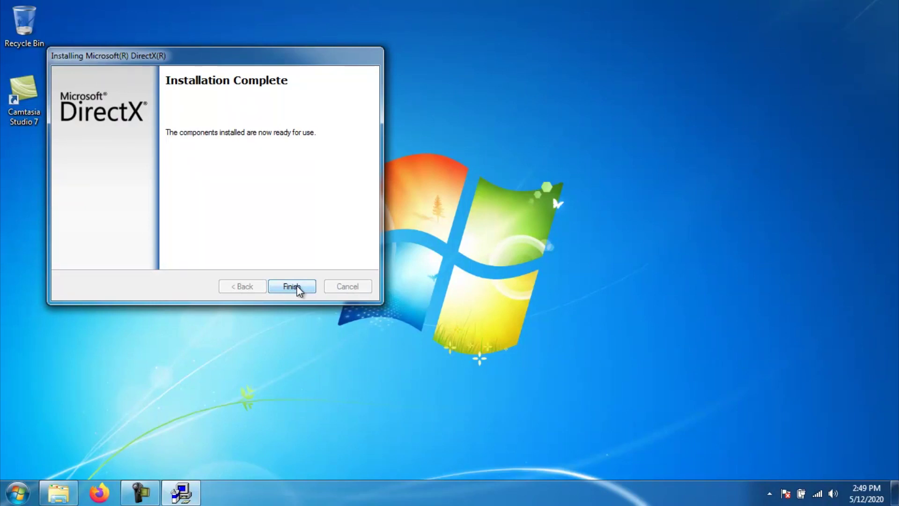
click(296, 286)
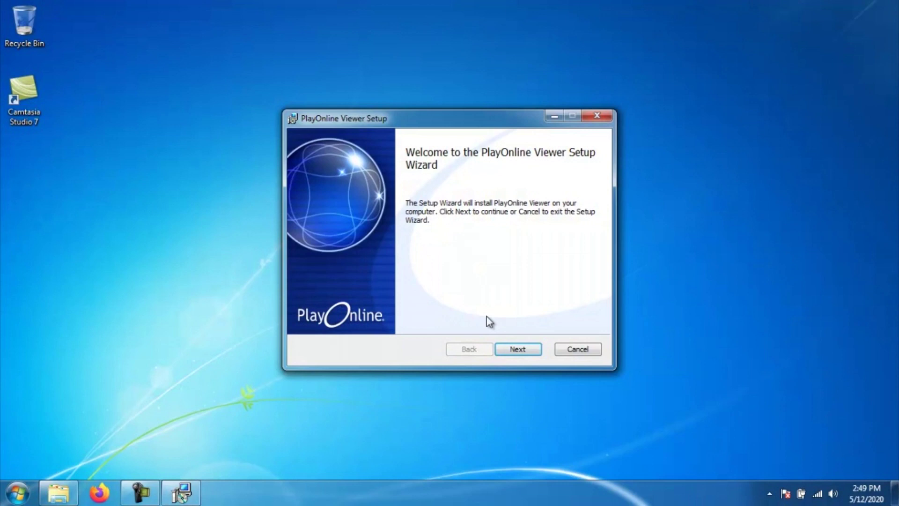
Accept the PlayOnline Viewer license, keep the default folder, install and finish.
click(518, 351)
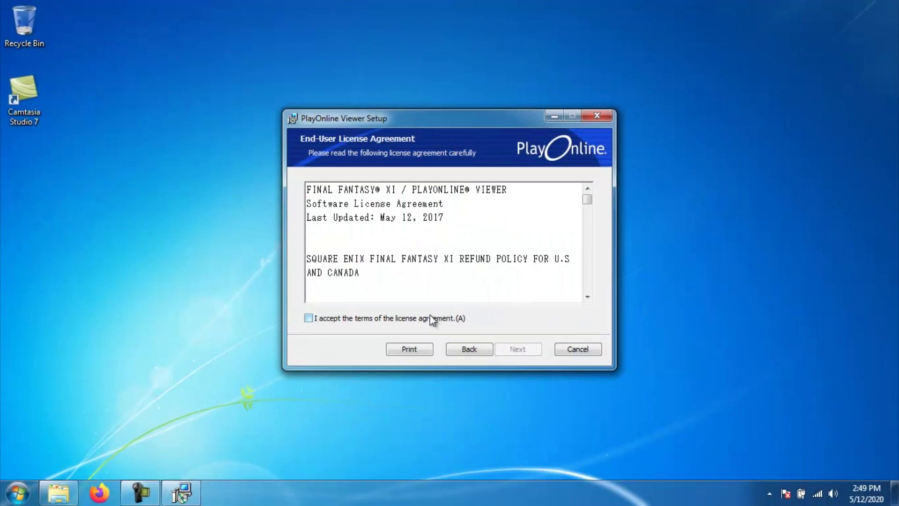
click(432, 320)
click(511, 350)
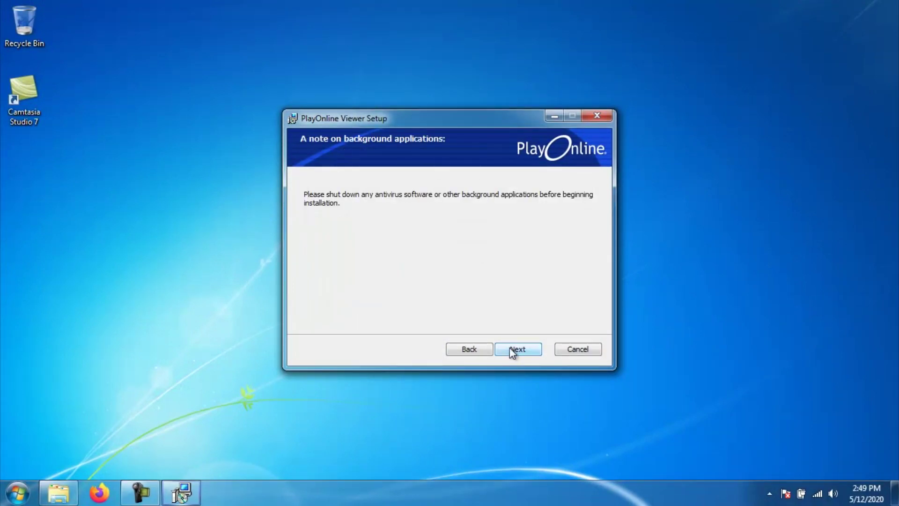
click(511, 349)
click(511, 349)
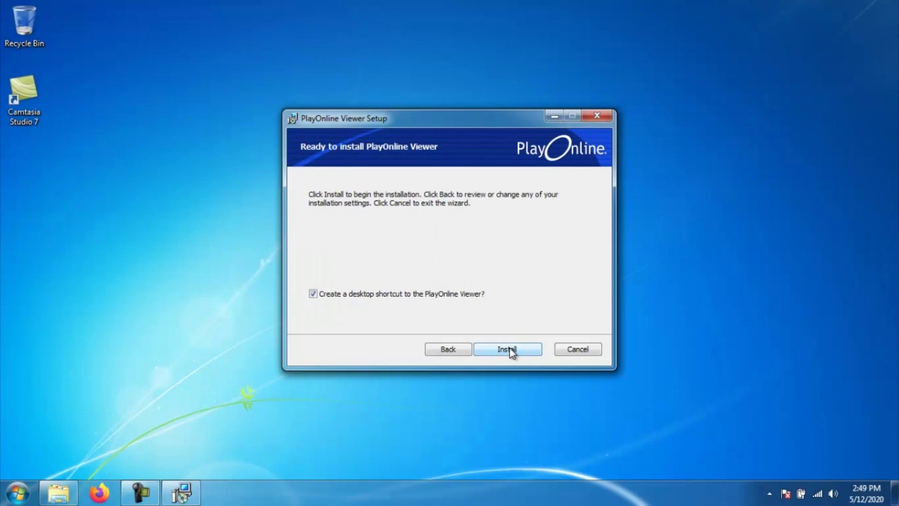
click(509, 350)
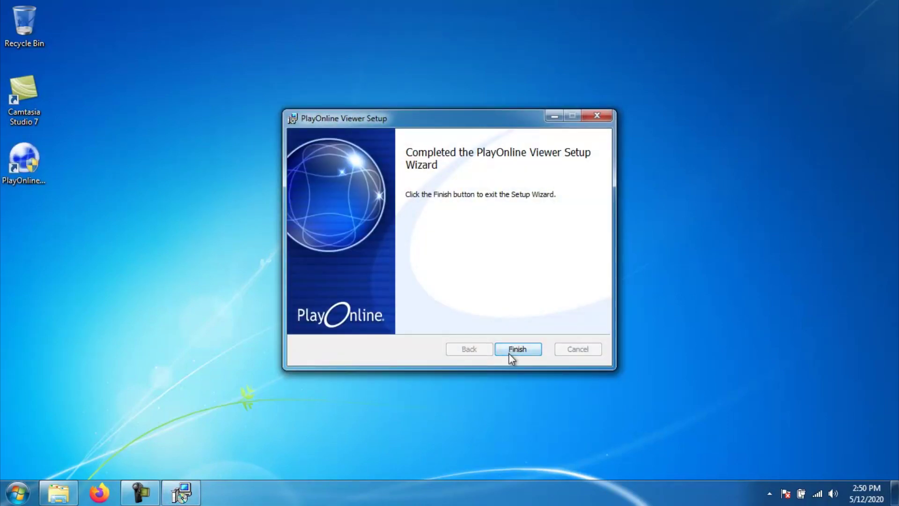
click(509, 351)
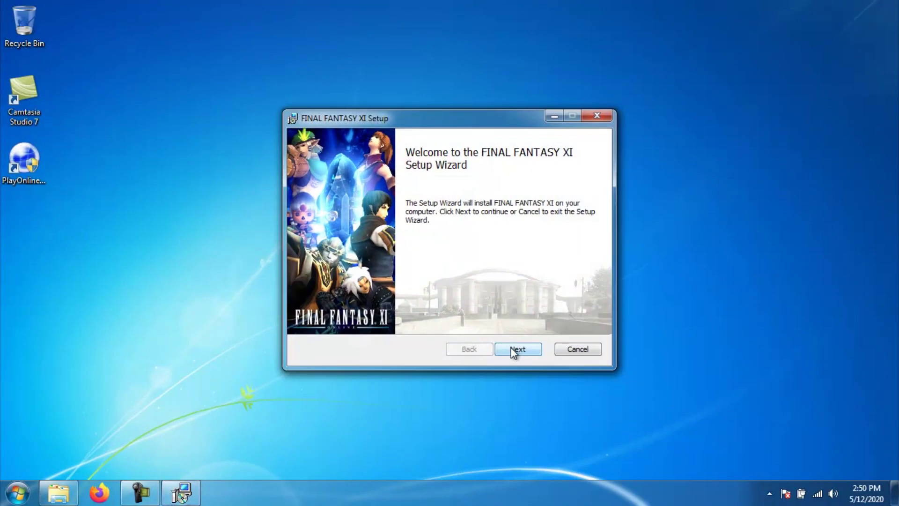
Install FINAL FANTASY XI to the default PlayOnline folder with the license accepted and no desktop shortcut.
click(512, 349)
click(436, 319)
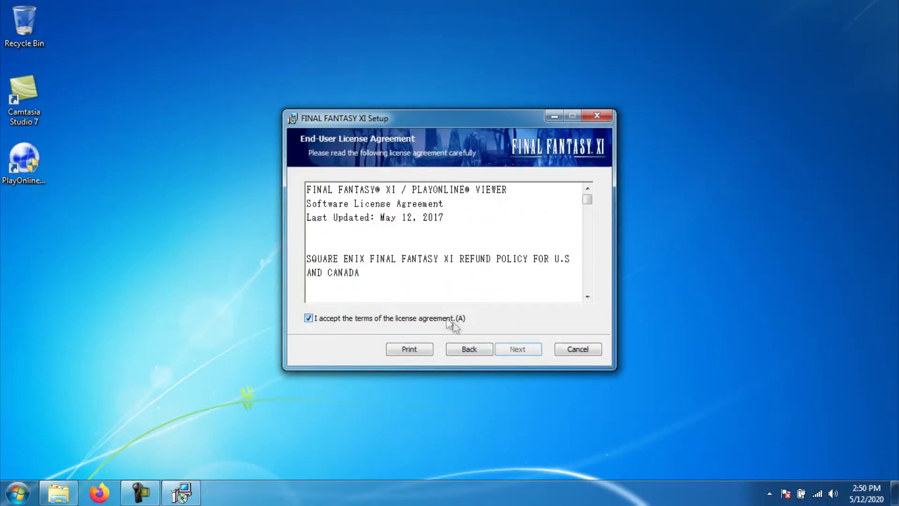
click(503, 347)
click(503, 347)
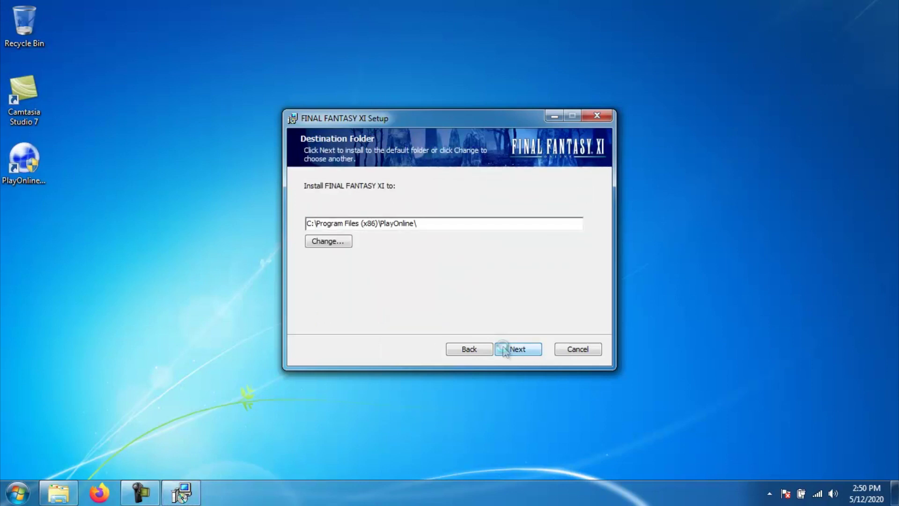
click(504, 348)
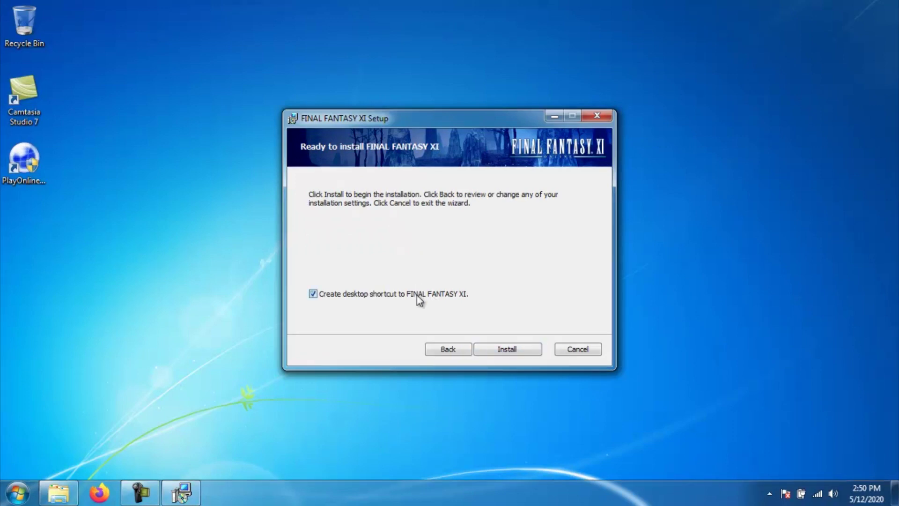
click(313, 294)
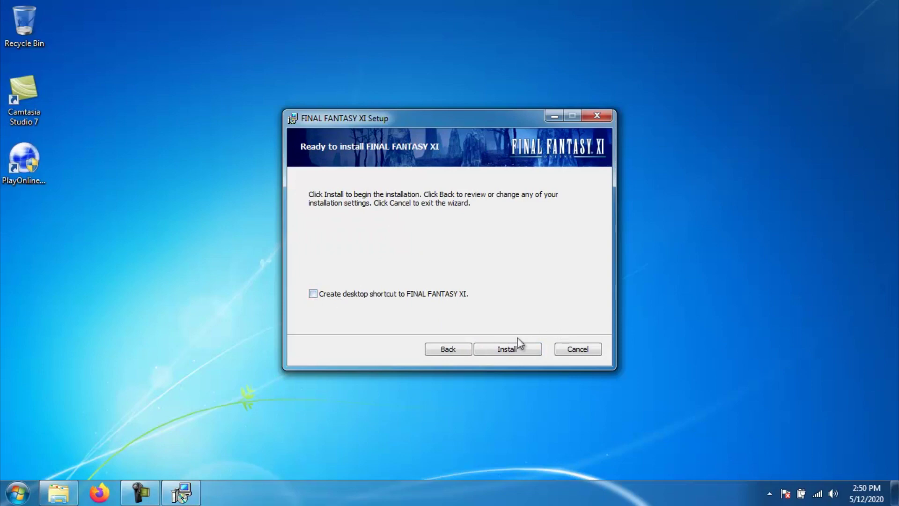
click(514, 349)
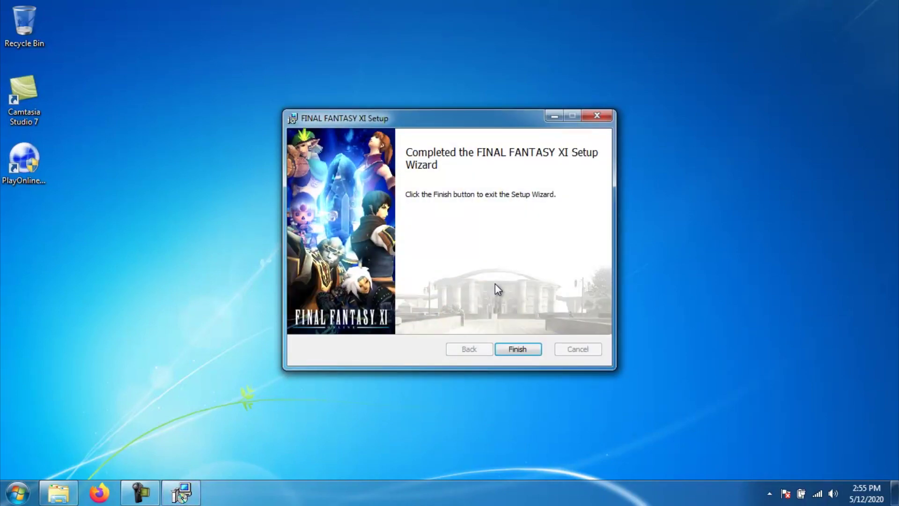
click(523, 349)
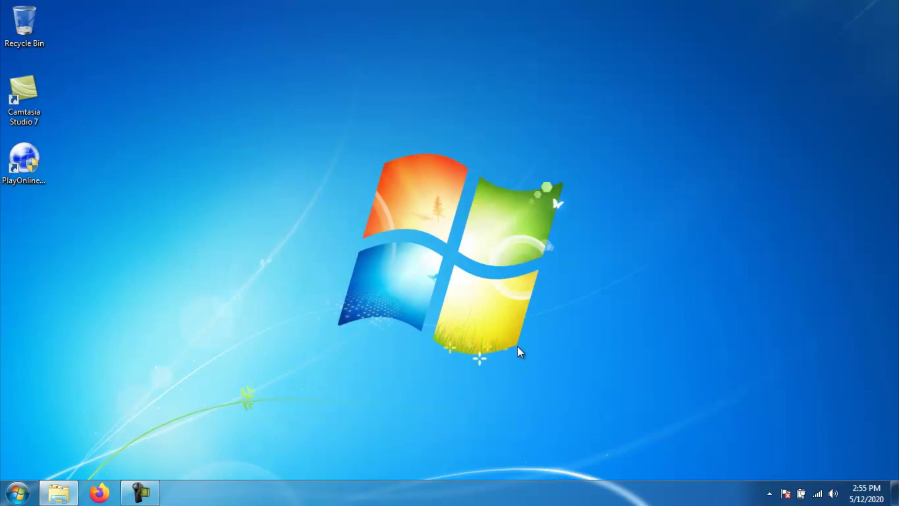
Launch PlayOnline Viewer from the desktop, run its version update, and restart it afterwards.
double_click(18, 167)
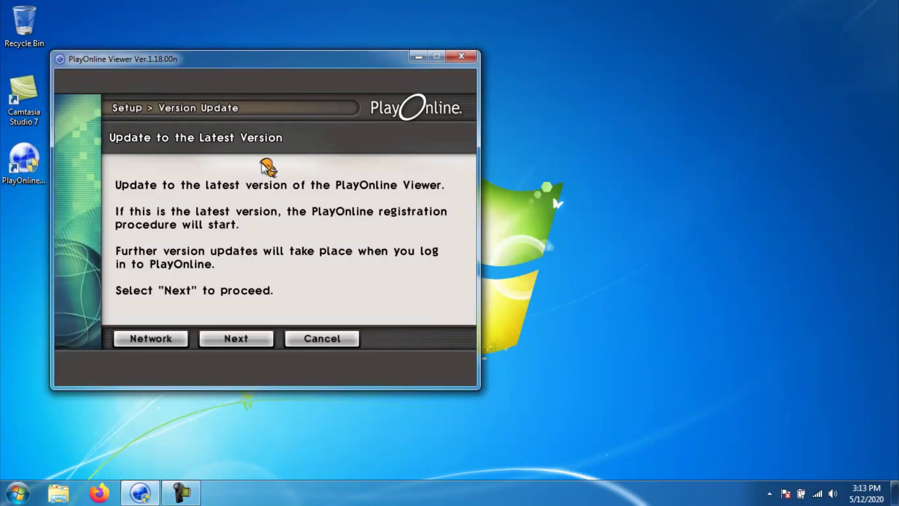
click(228, 338)
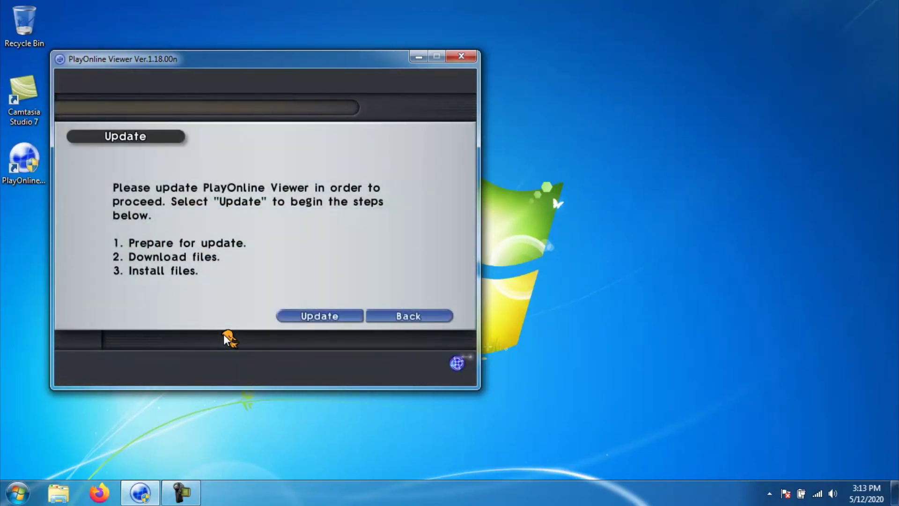
click(302, 315)
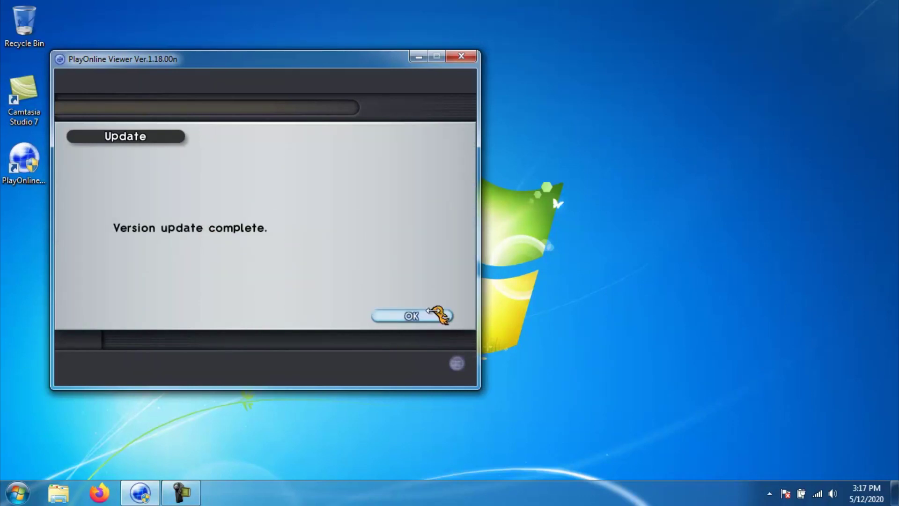
click(429, 314)
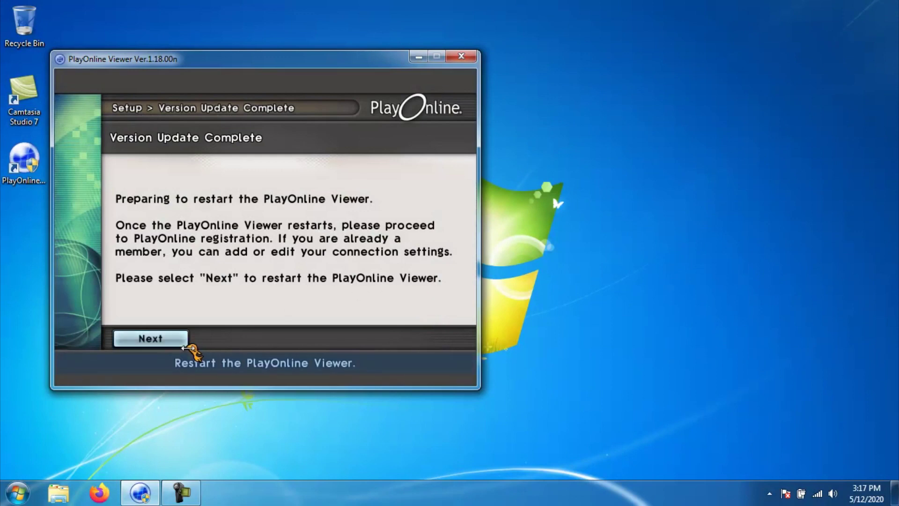
click(178, 341)
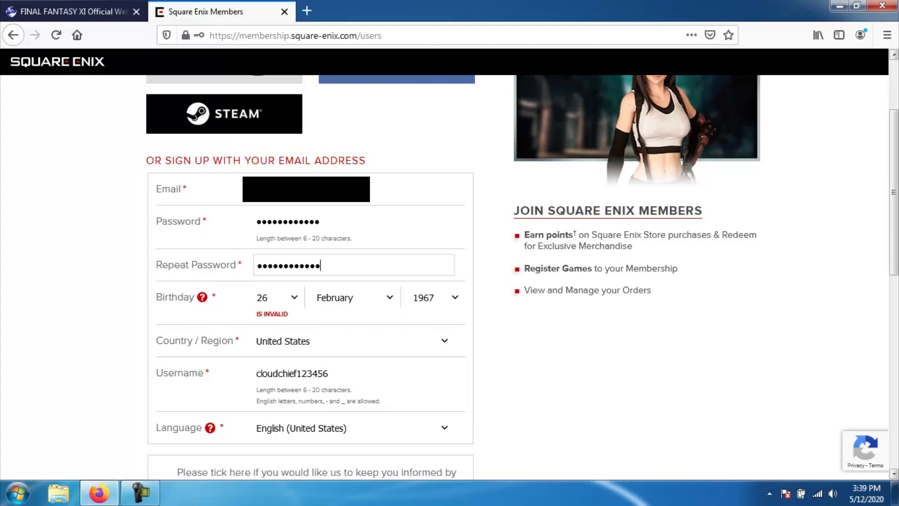
Submit the filled Square Enix Members form with JOIN, declining Firefox's offer to save the login.
scroll(384, 259, down, 10)
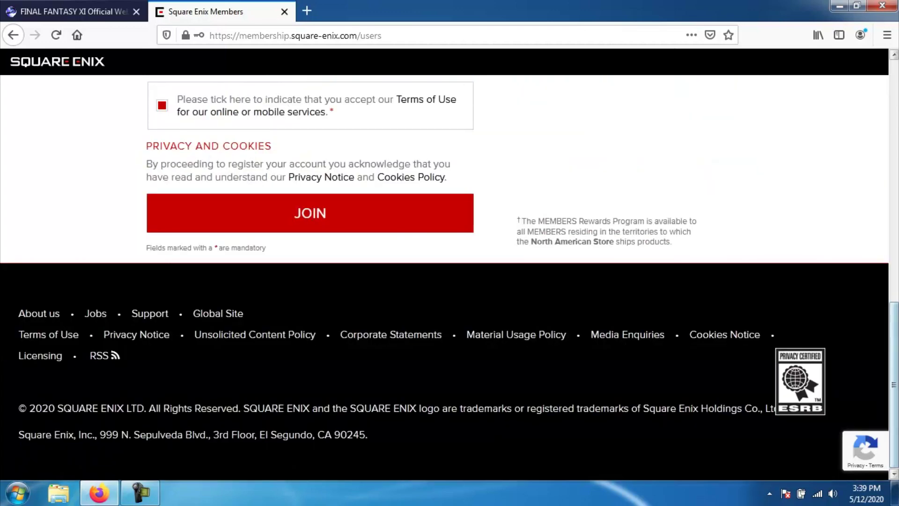
click(381, 211)
click(340, 151)
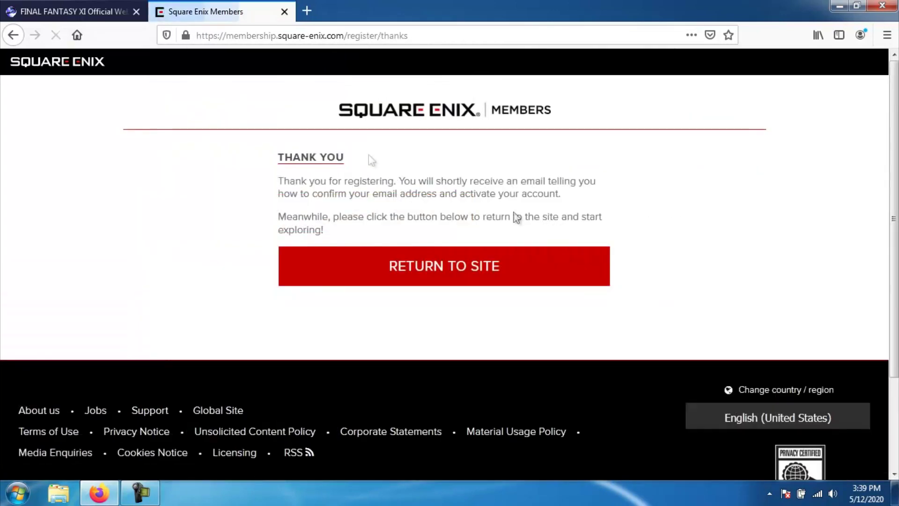
click(423, 265)
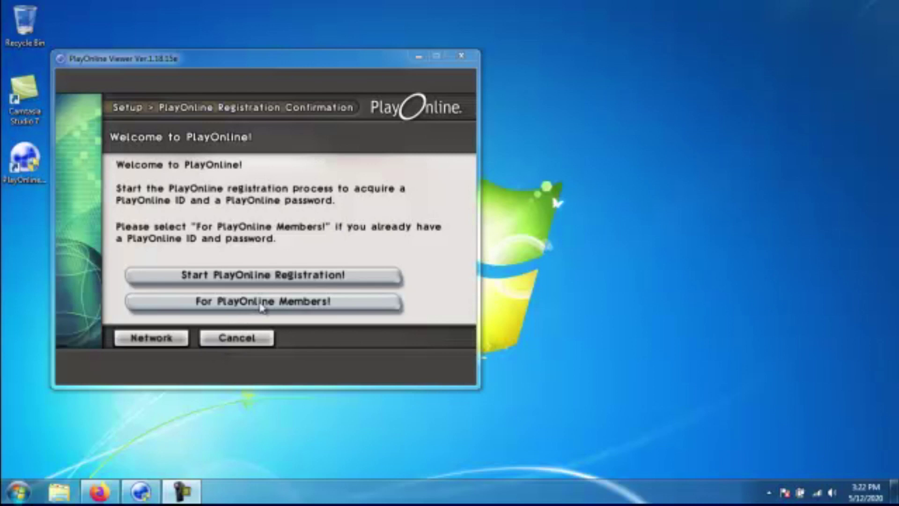
Open the For PlayOnline Members! Add Member form and enter the member name.
click(262, 307)
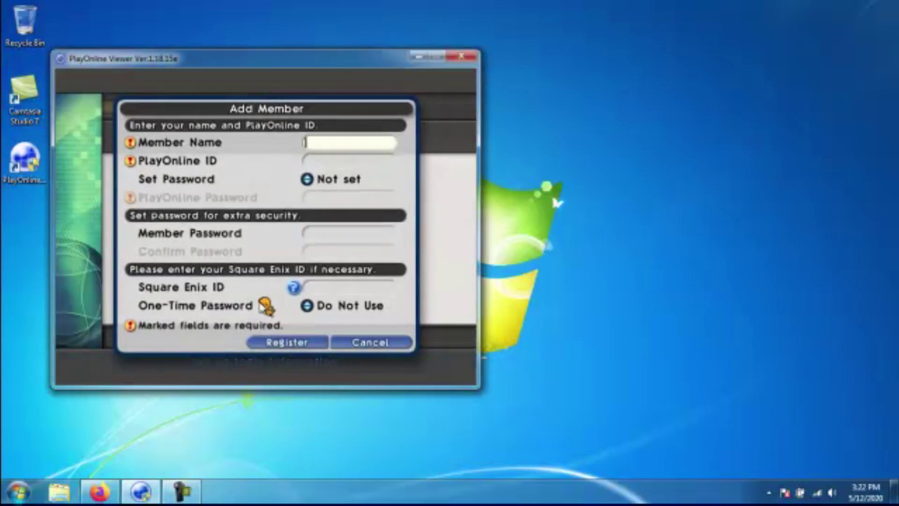
key(Escape)
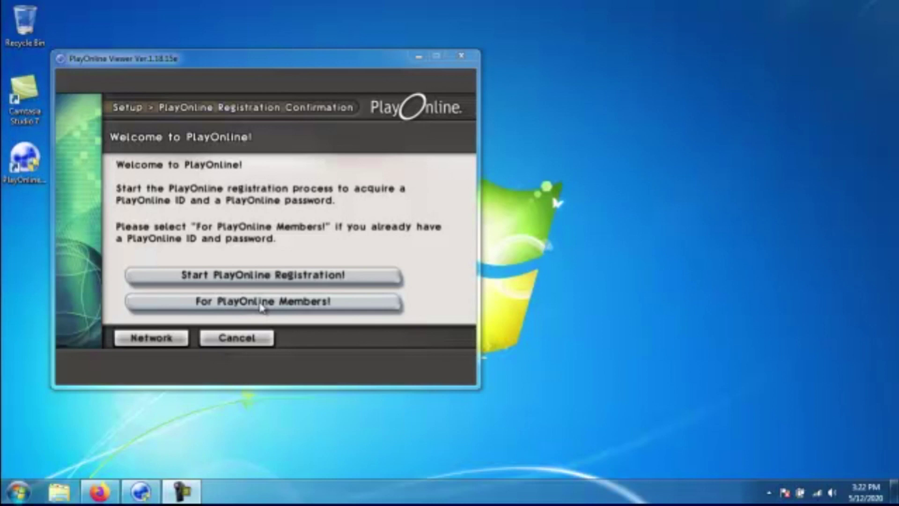
click(261, 305)
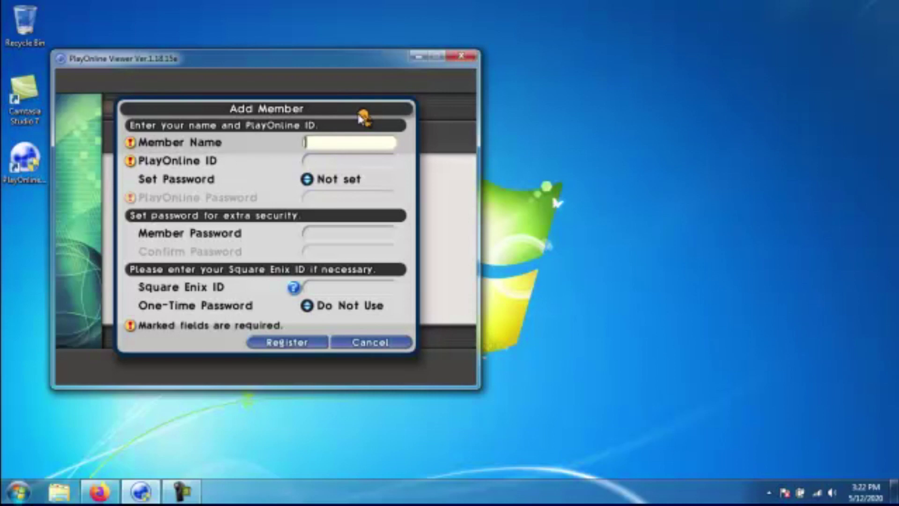
text(Cloudchief)
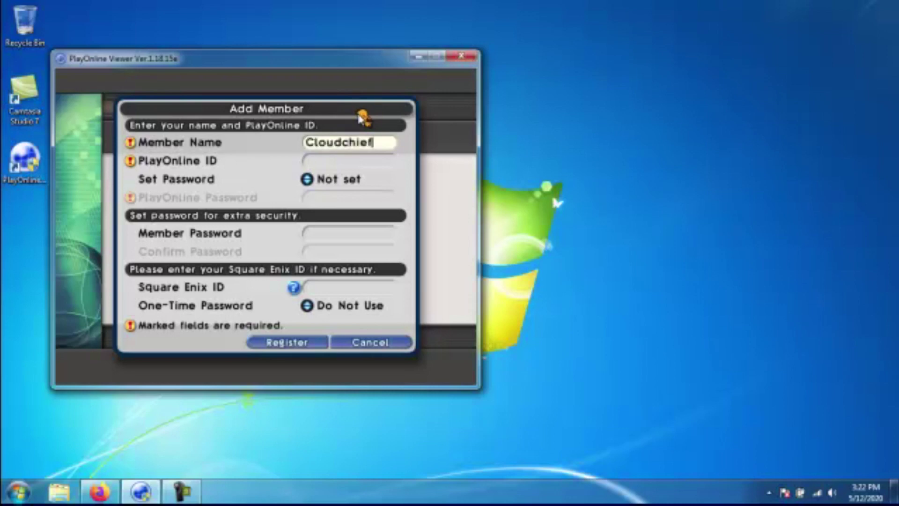
key(Return)
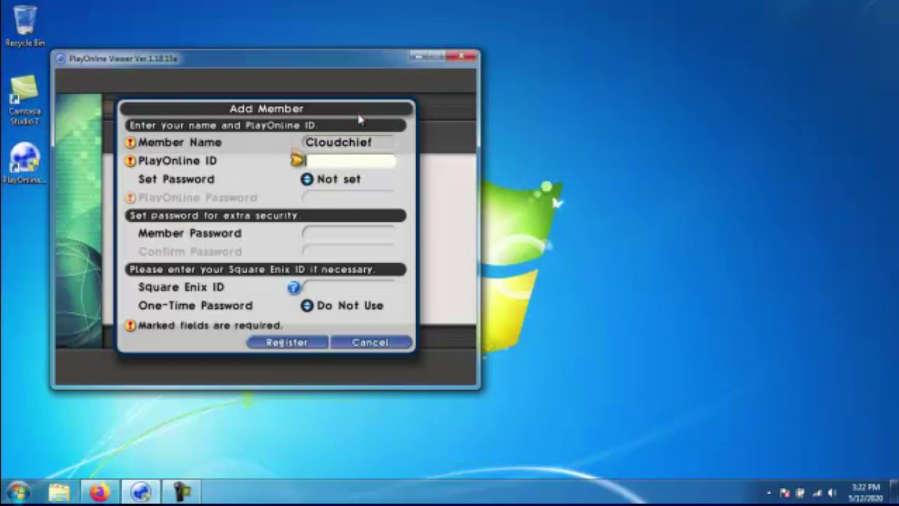
key(Down)
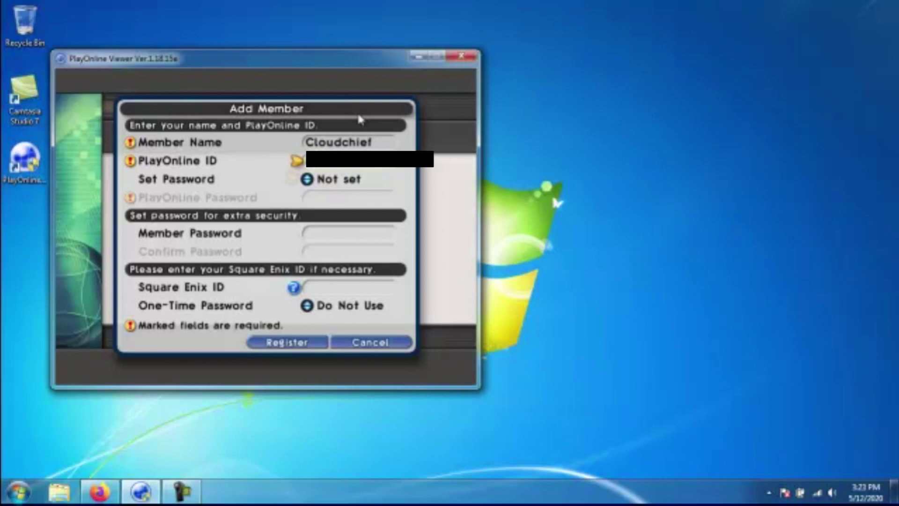
Set Set Password to Save and enter the PlayOnline password on the software keyboard.
key(Down)
key(Return)
key(Down)
key(Return)
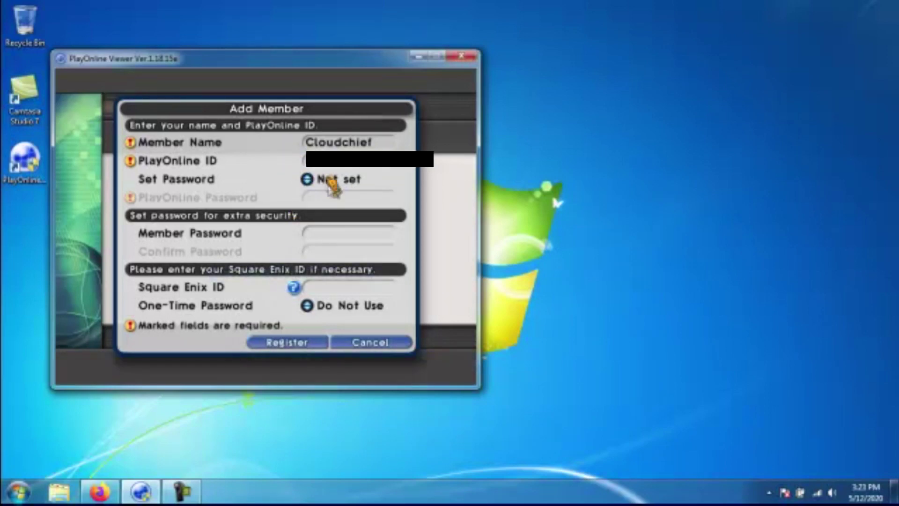
key(Return)
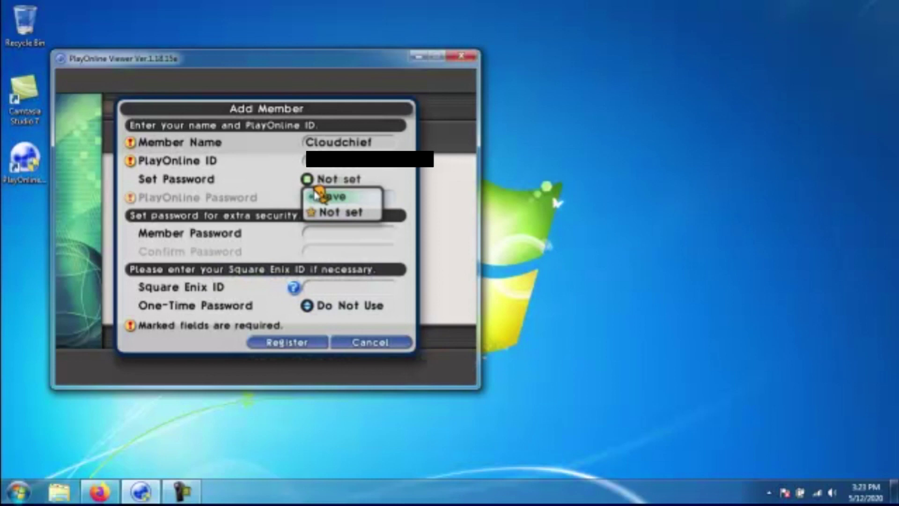
click(319, 196)
click(323, 199)
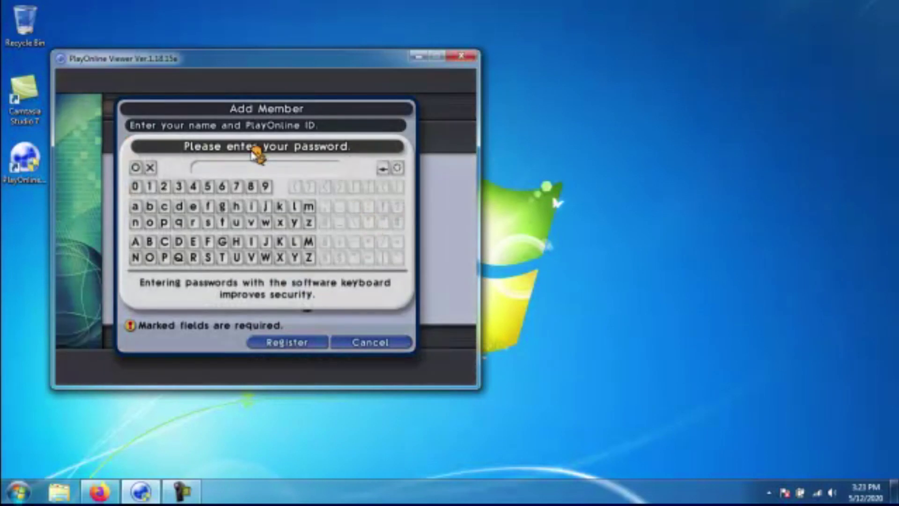
click(253, 167)
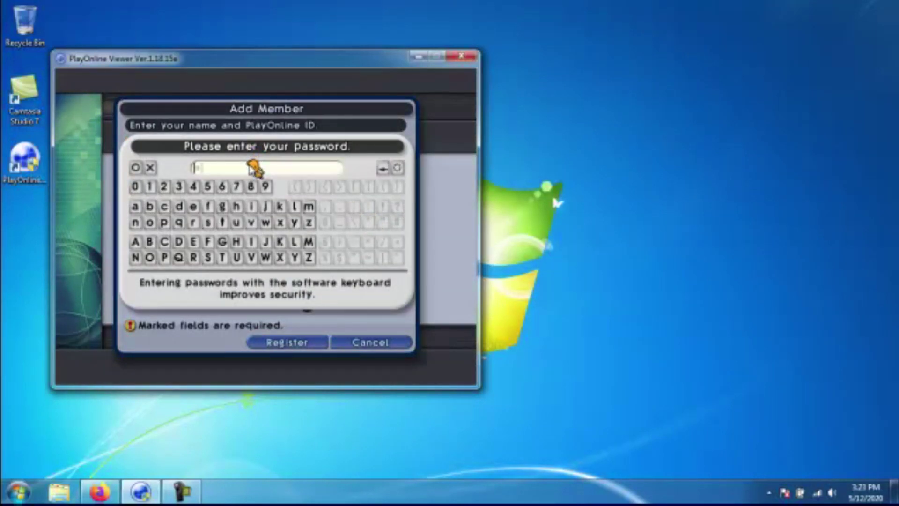
text(************)
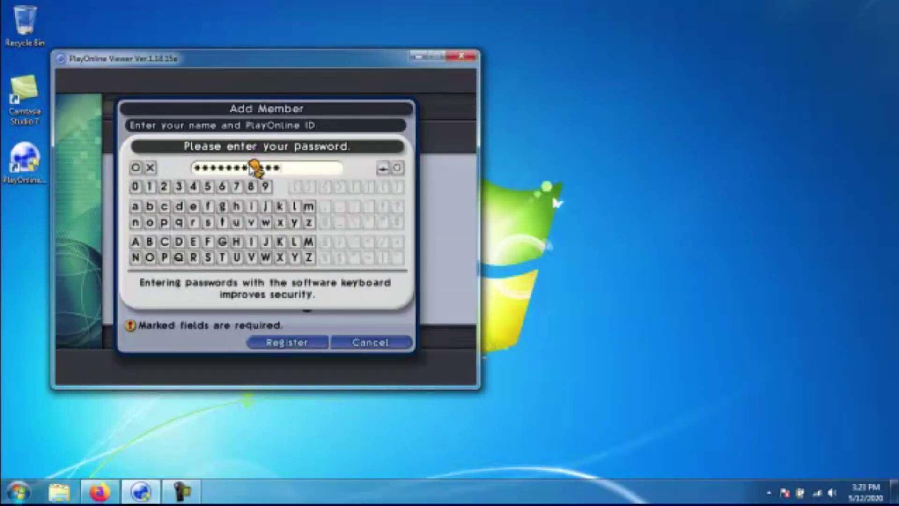
key(Return)
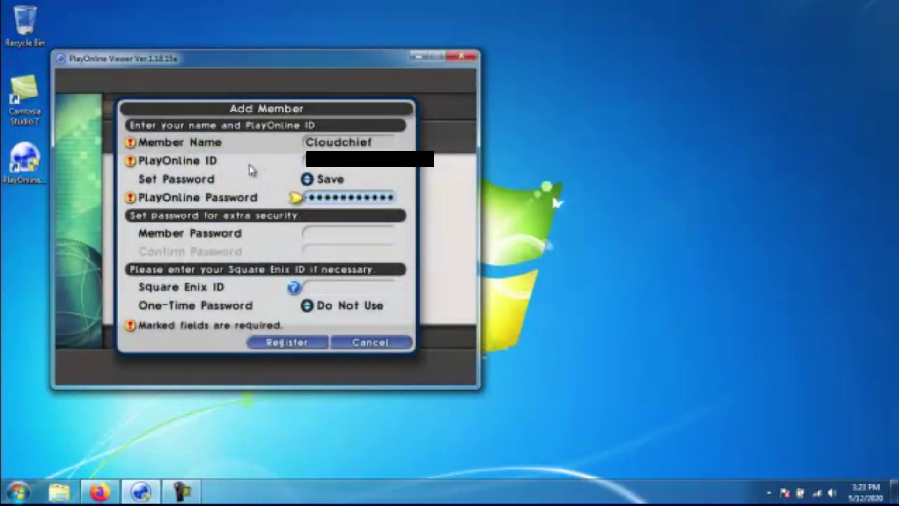
Fill in the Square Enix ID field and choose Use in the One-Time Password dropdown.
click(323, 234)
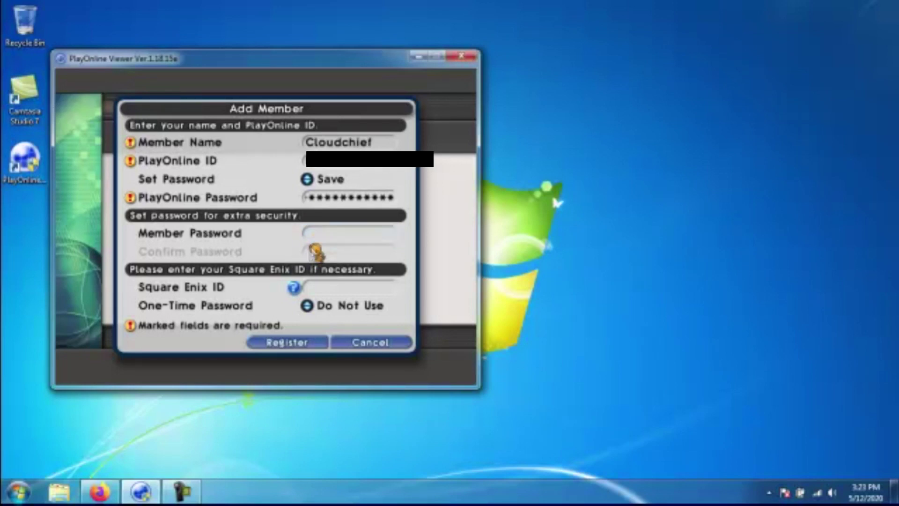
click(321, 286)
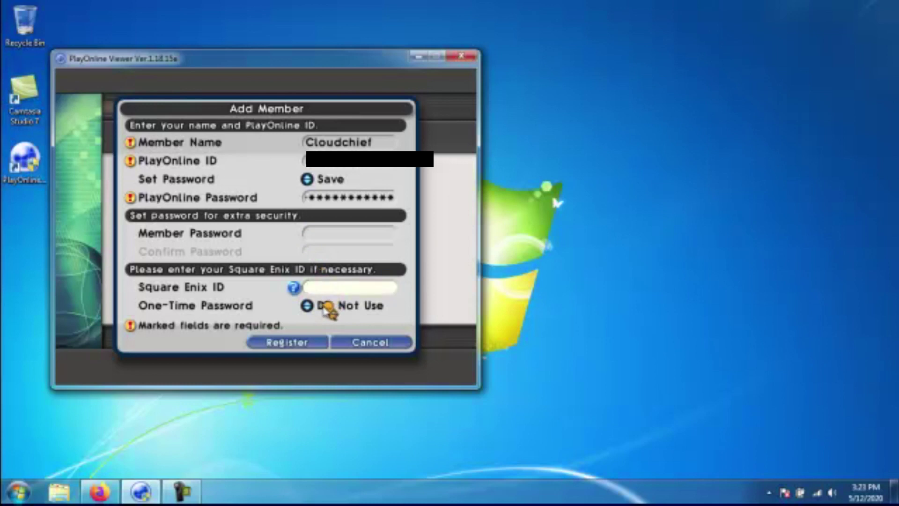
click(327, 307)
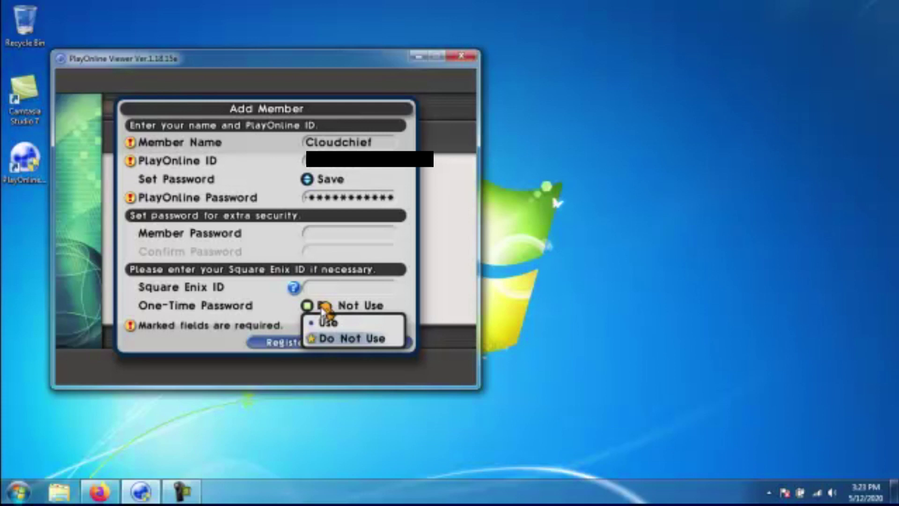
click(327, 322)
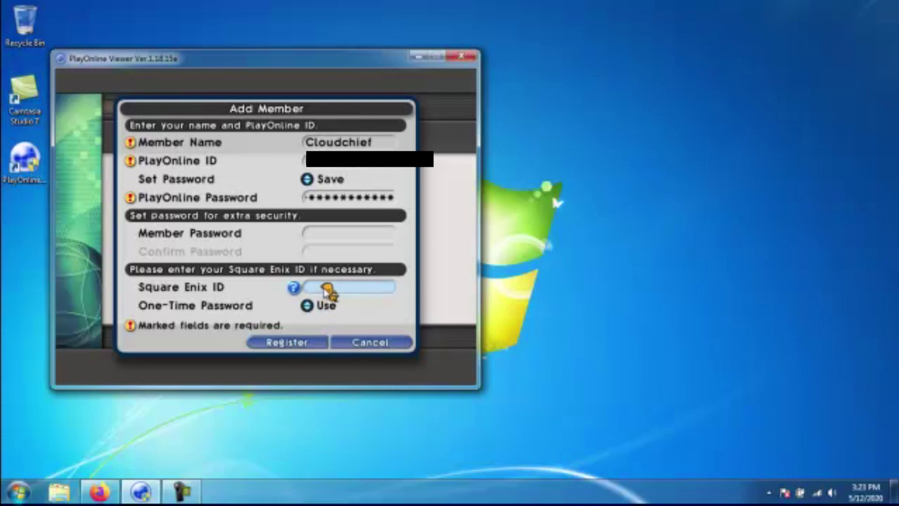
click(328, 289)
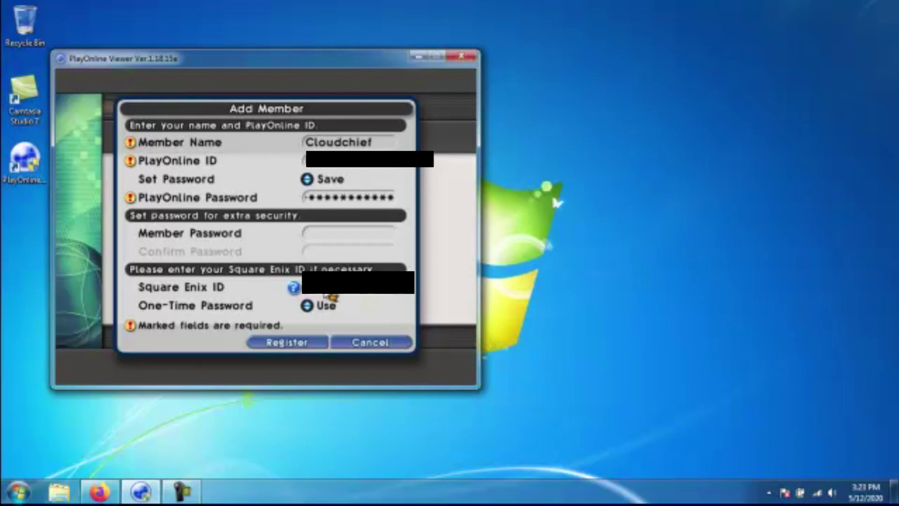
click(326, 305)
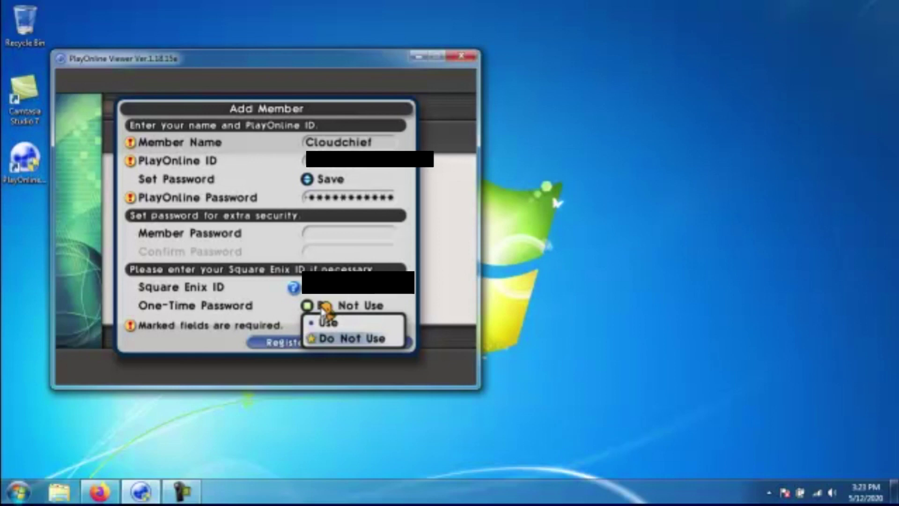
click(327, 322)
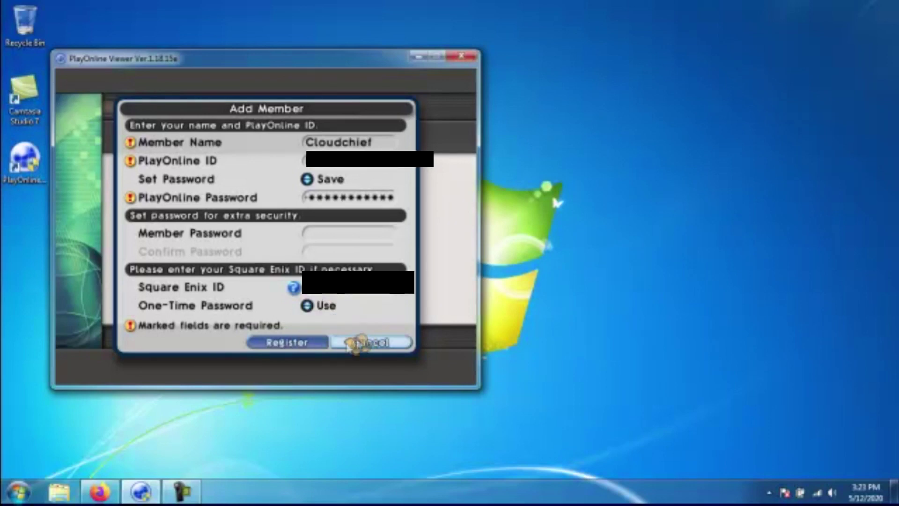
Register the new member, confirm the details, then select that member to log in.
click(310, 346)
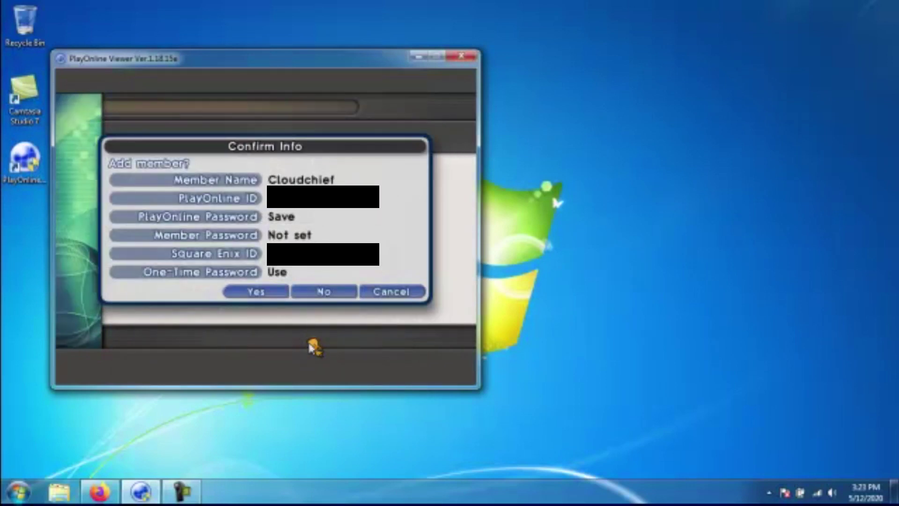
click(265, 293)
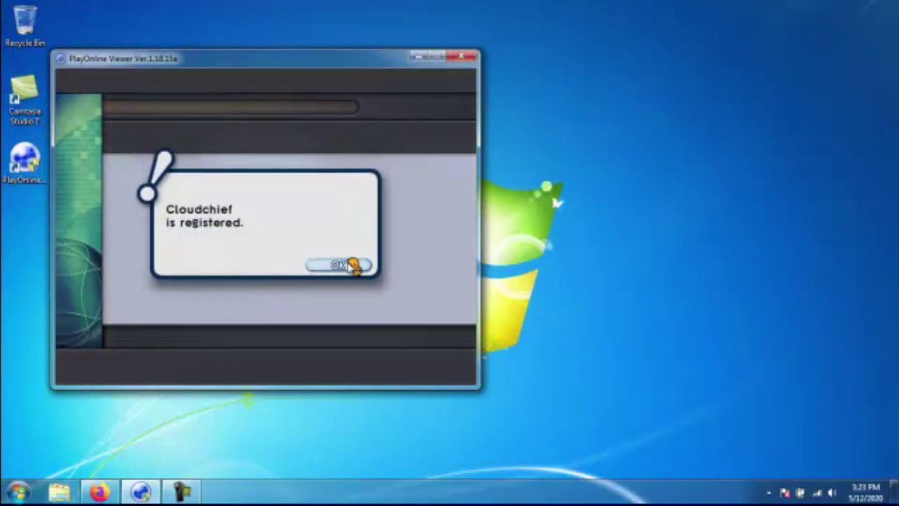
click(352, 263)
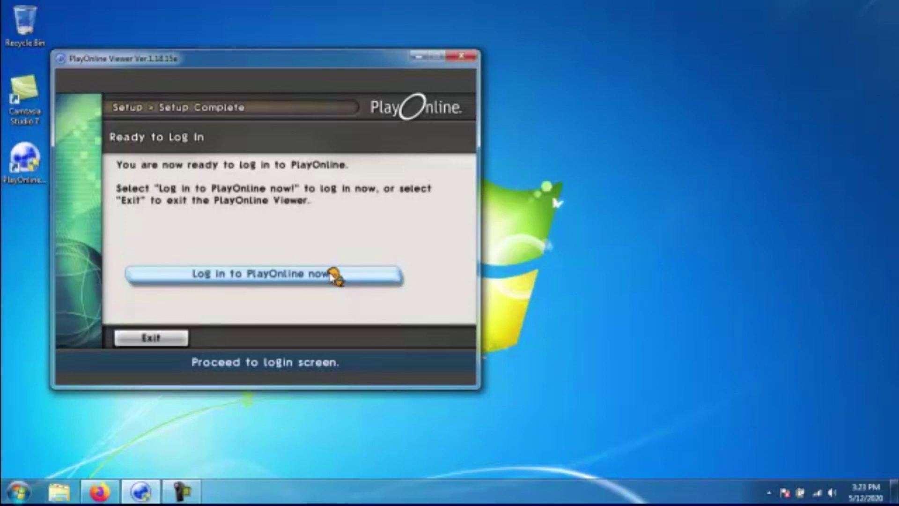
click(334, 276)
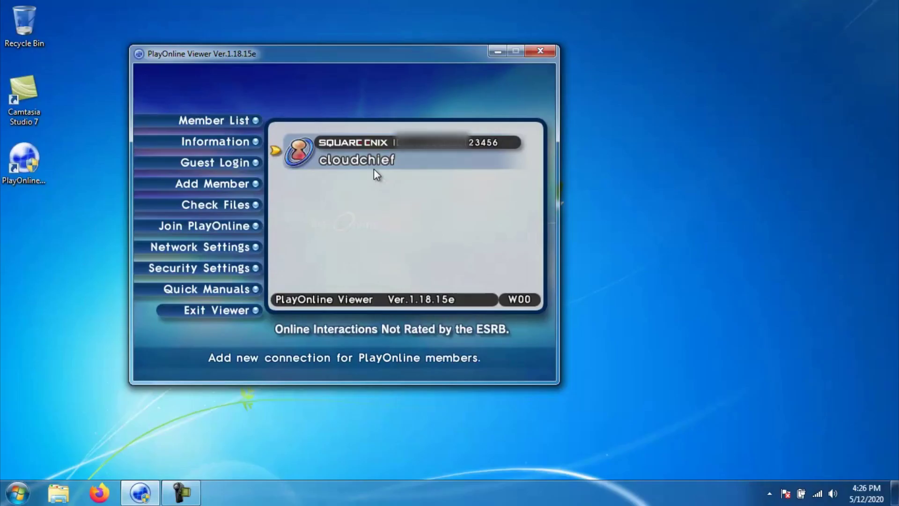
click(374, 169)
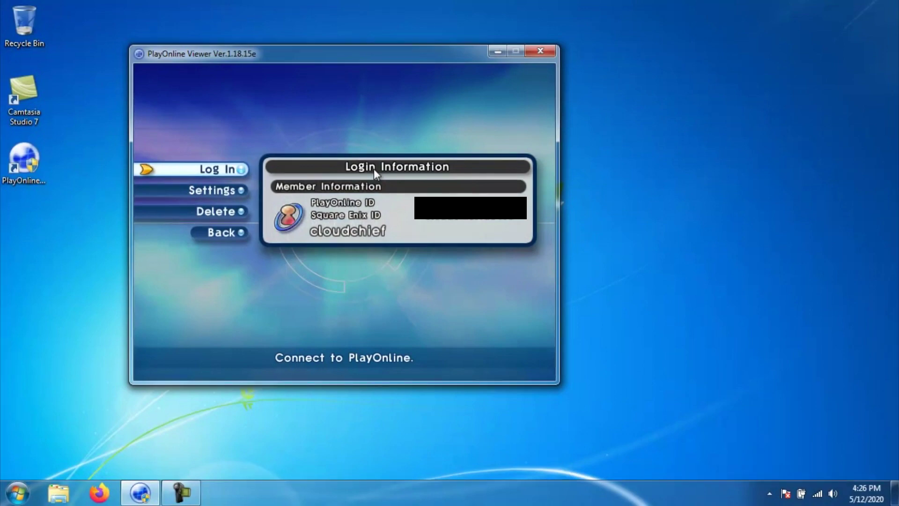
click(374, 169)
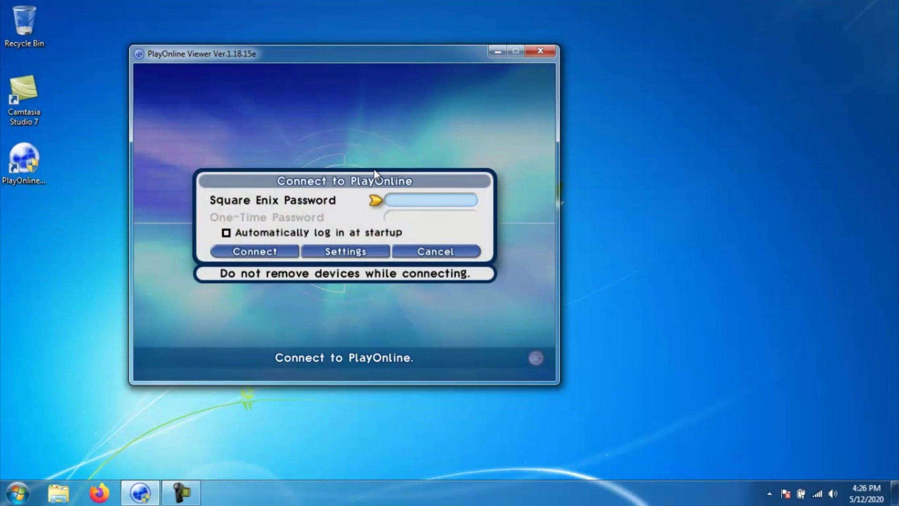
Enter the Square Enix password on the software keyboard and connect to PlayOnline.
key(Return)
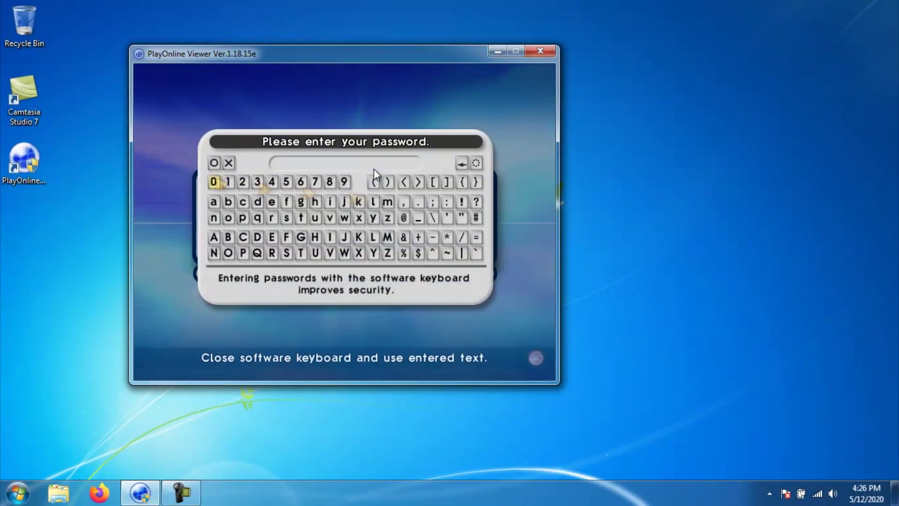
key(Up)
key(Right)
text(*****)
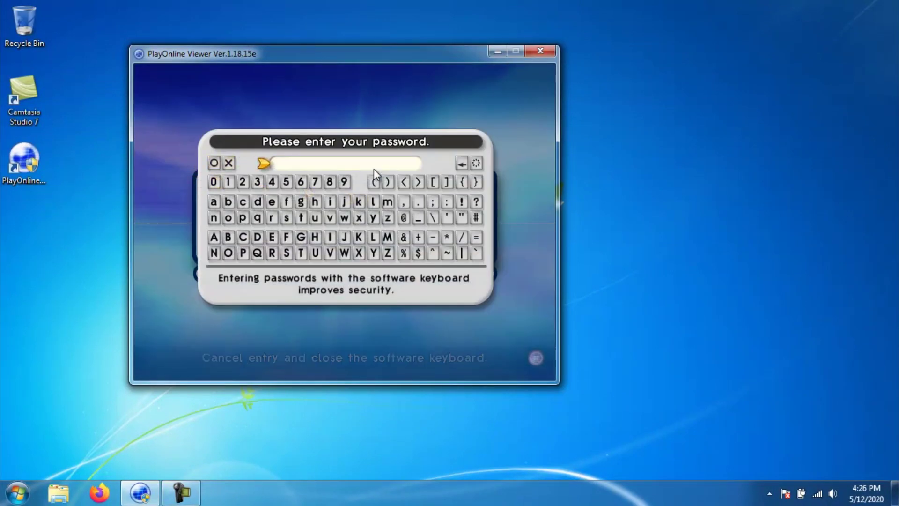
text(*******)
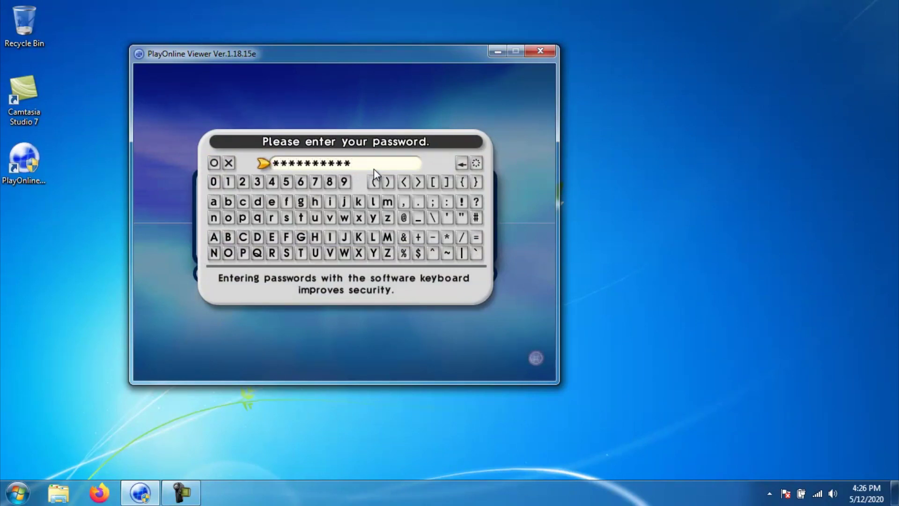
key(Return)
key(Down)
key(Down)
key(Return)
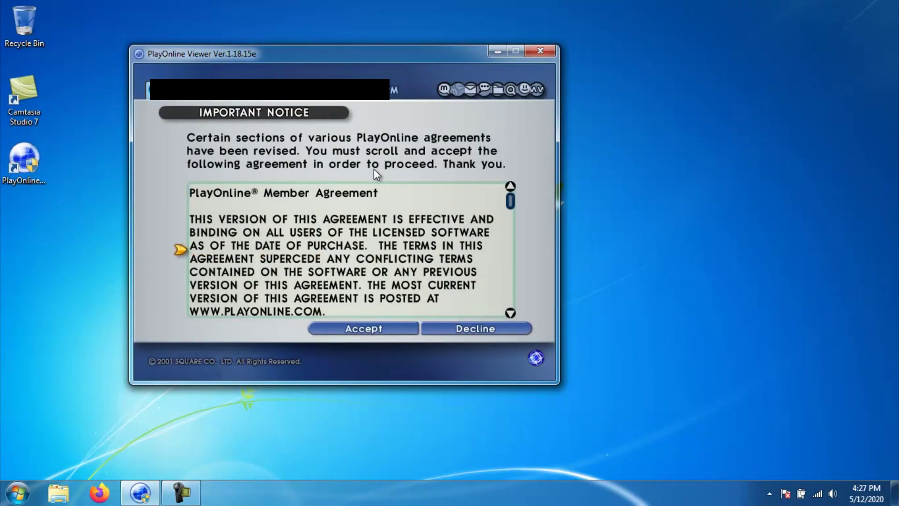
Scroll to the end of the revised Member Agreement, accept it, and dismiss the mail account notice.
scroll(374, 168, down, 7)
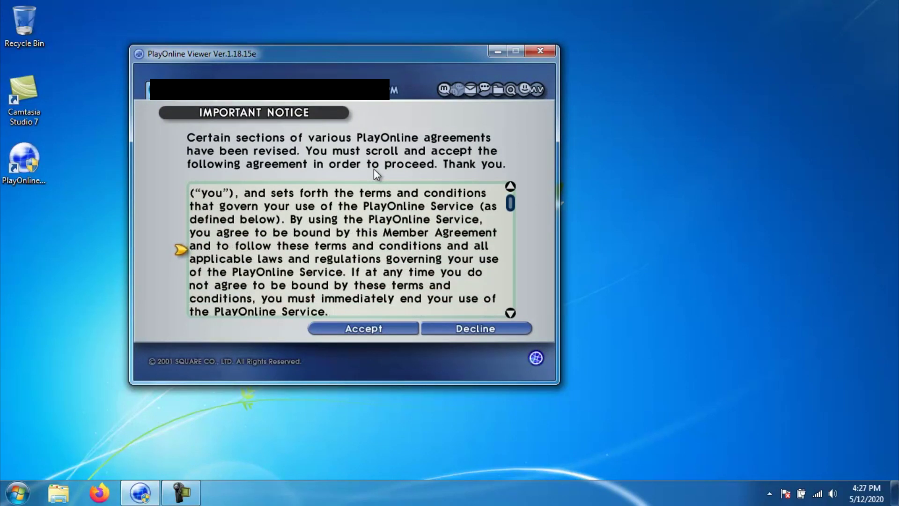
scroll(374, 169, down, 1)
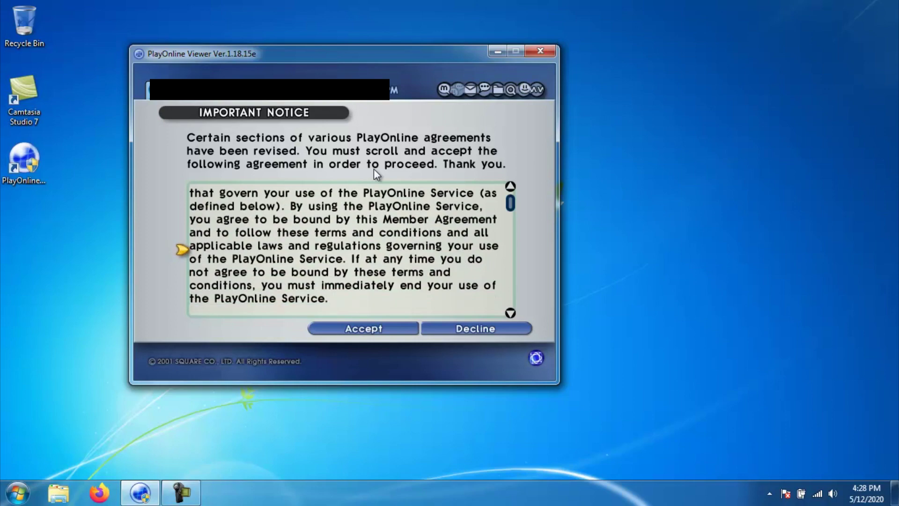
scroll(373, 169, down, 10)
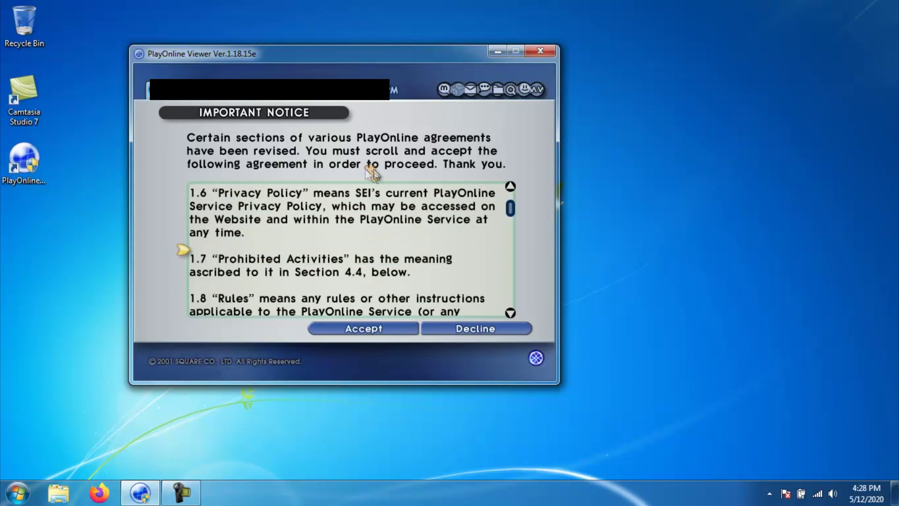
drag(512, 208, 514, 305)
click(395, 331)
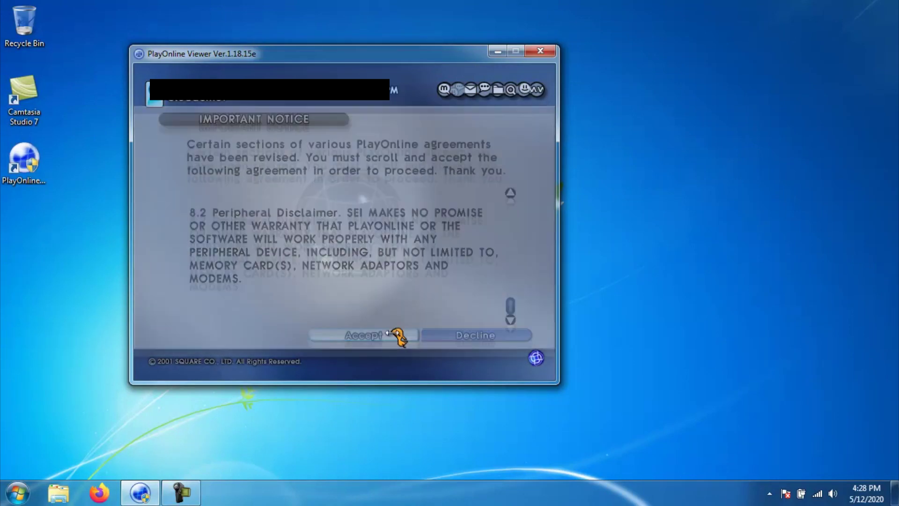
click(424, 258)
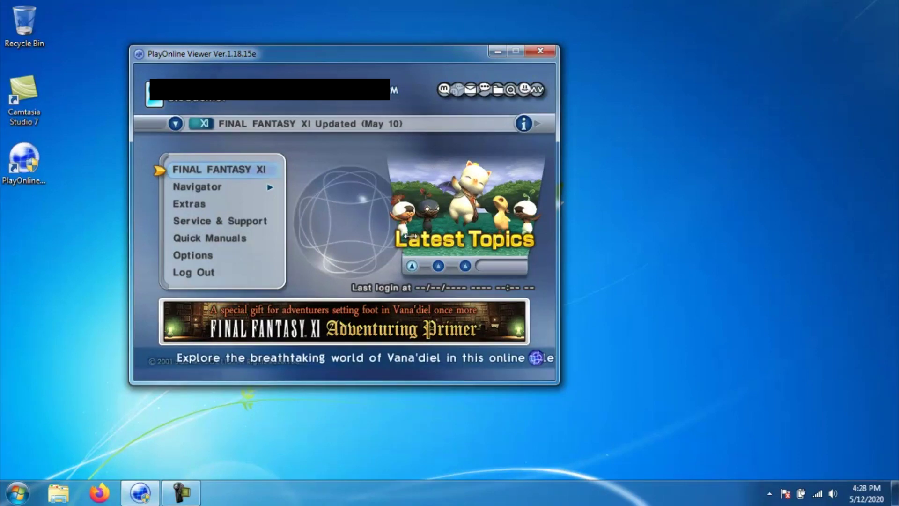
Select FINAL FANTASY XI, choose Play, continue past 'A Word to Our Players' and start the update.
key(Return)
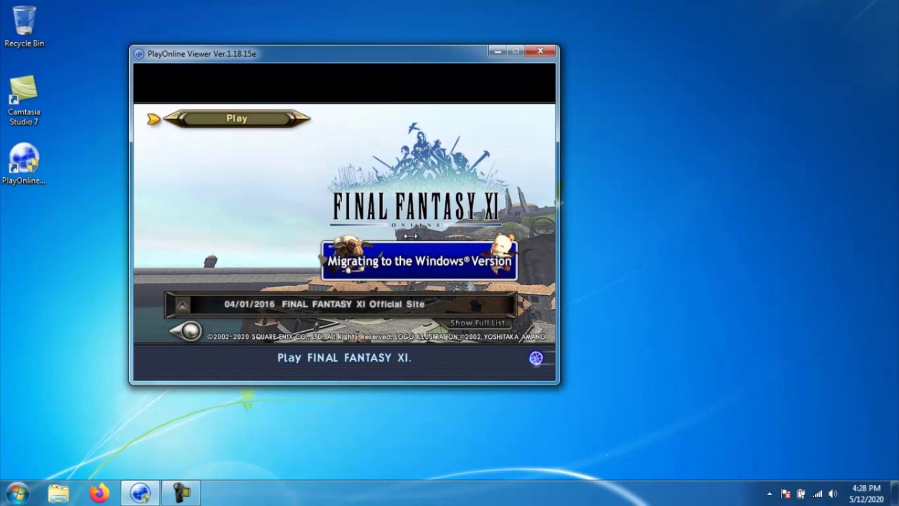
key(Return)
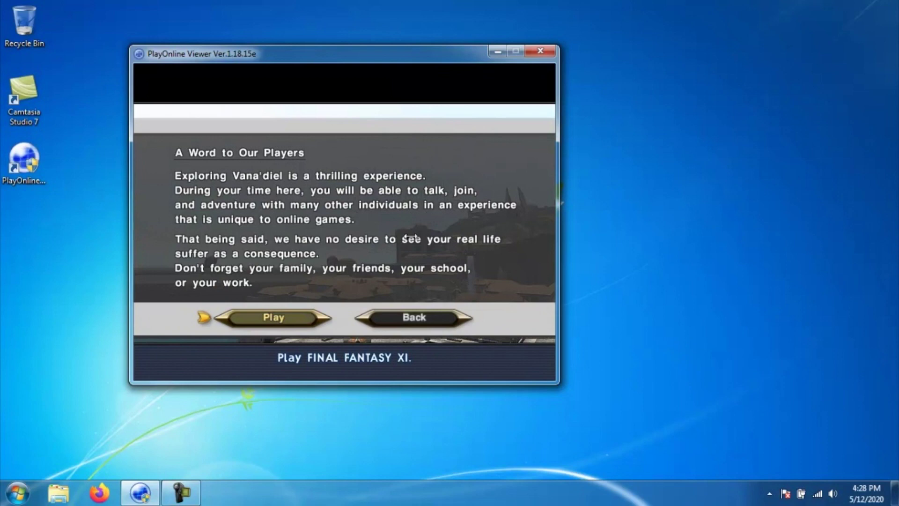
key(Return)
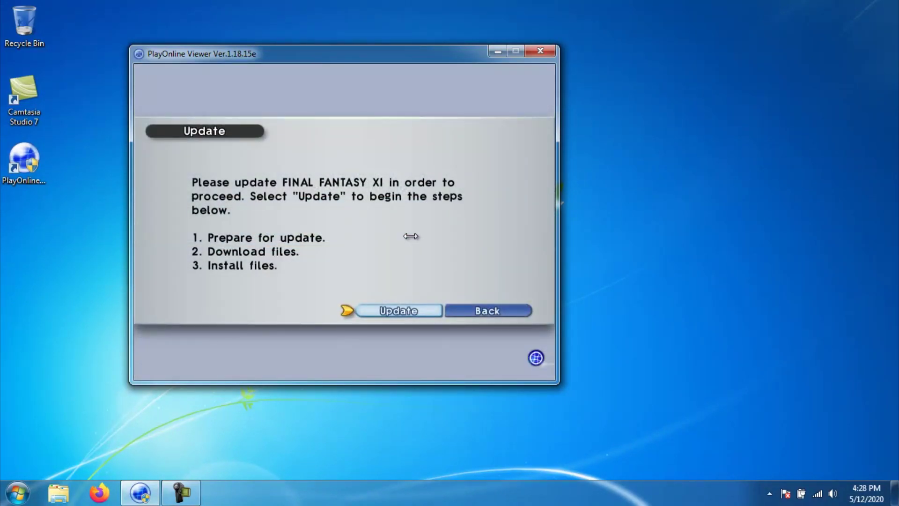
key(Return)
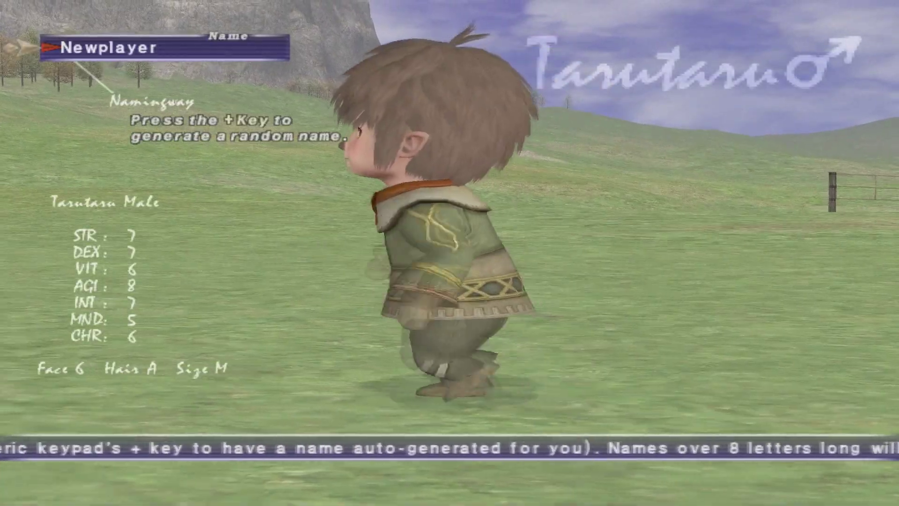
Confirm the name Newplayer, choose the Bahamut world, and skip the Gold World Pass.
key(Return)
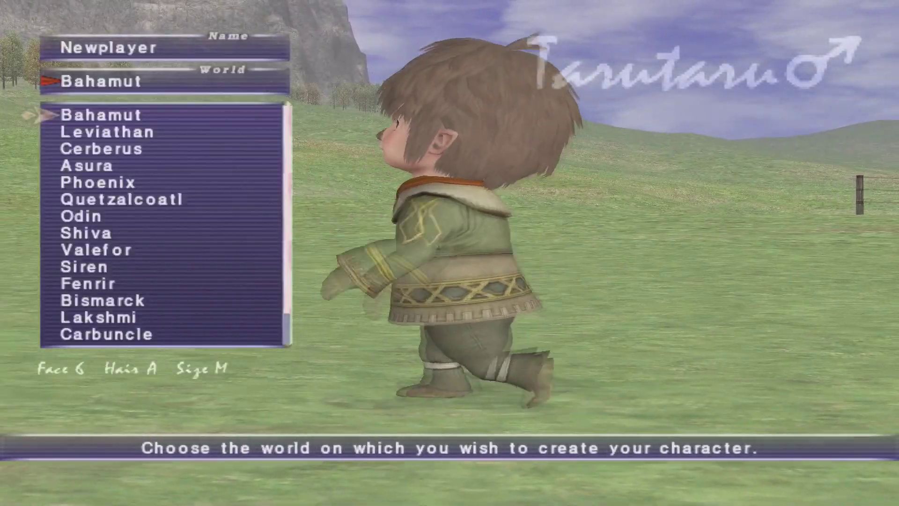
key(Return)
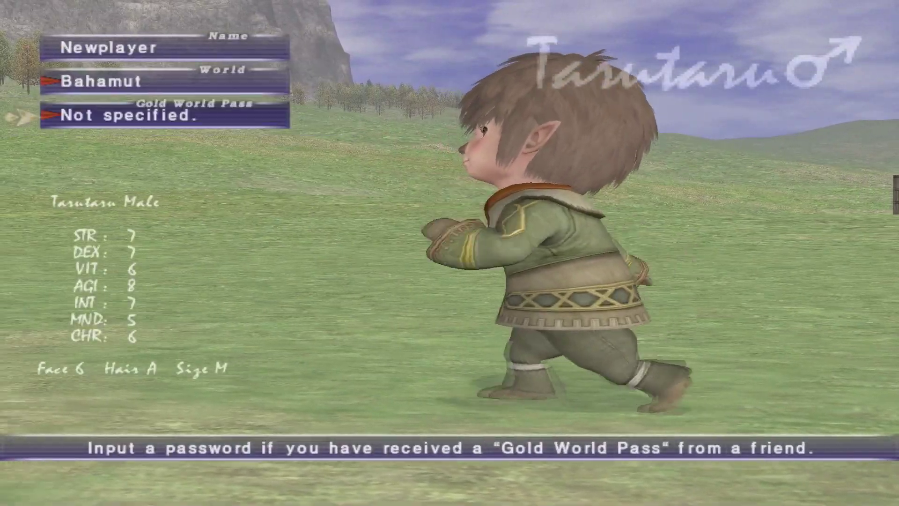
key(Return)
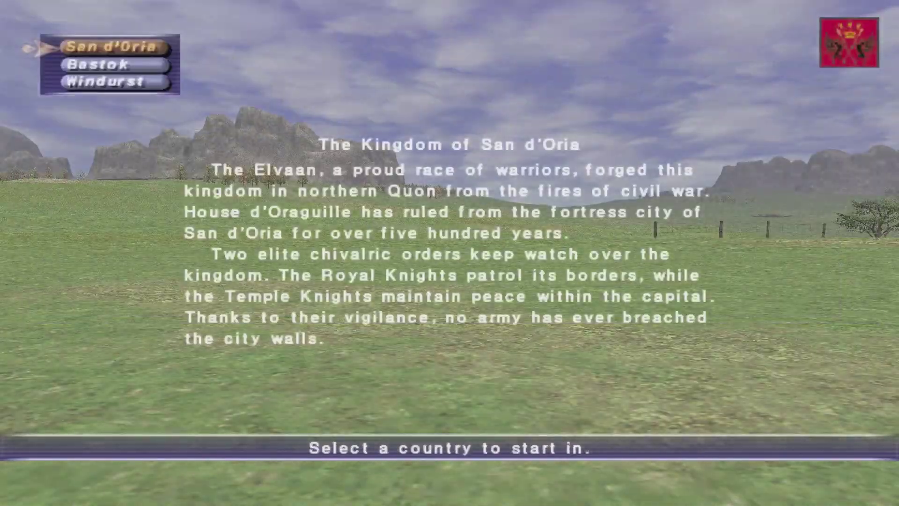
Pick Windurst as the starting country and confirm registering the character.
key(Down)
key(Down)
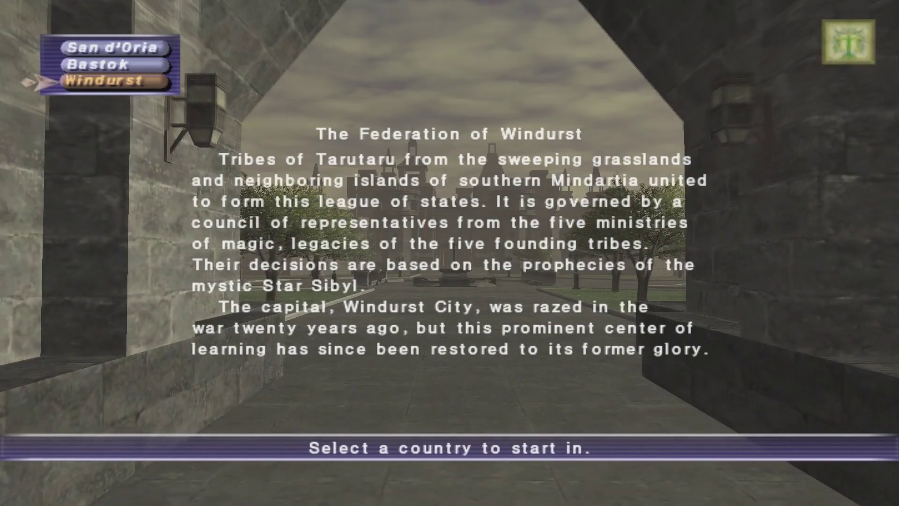
key(Return)
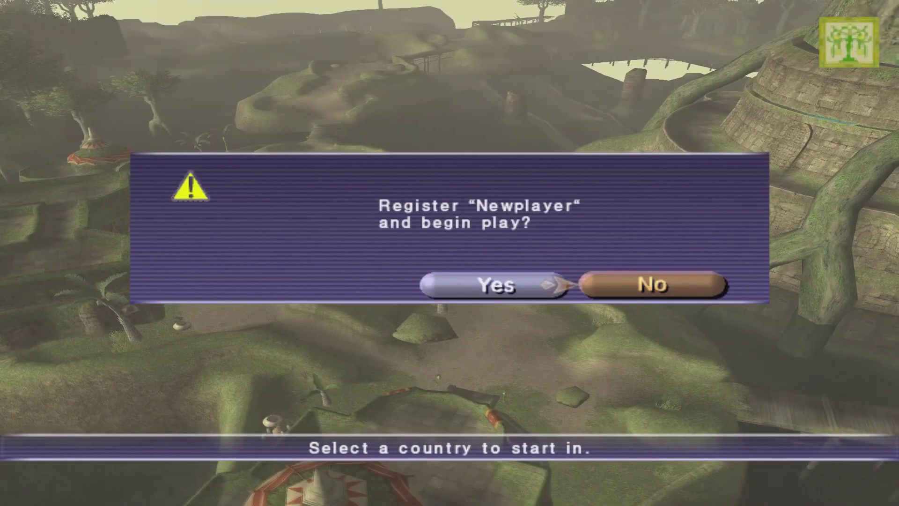
key(Left)
key(Return)
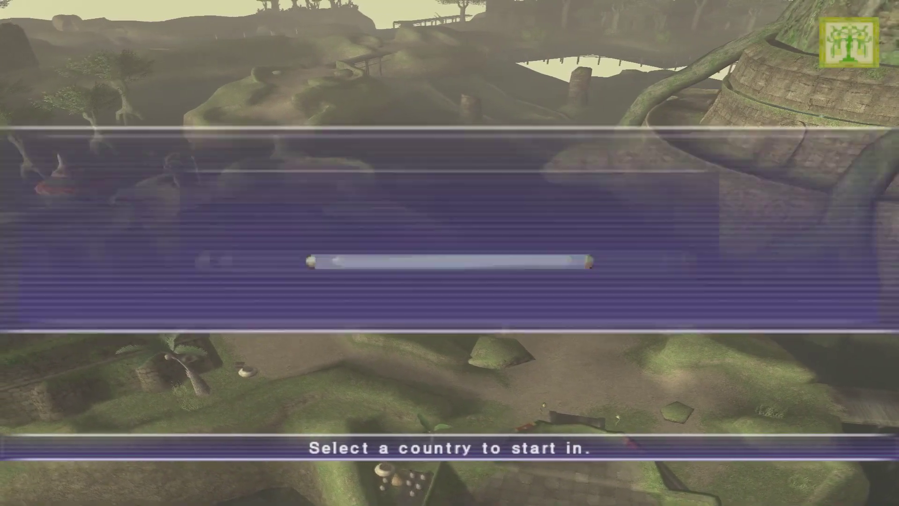
key(Return)
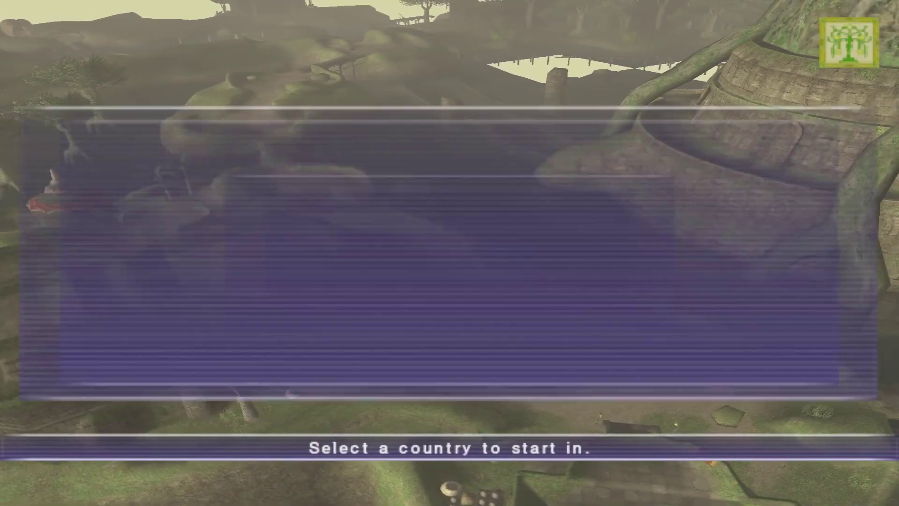